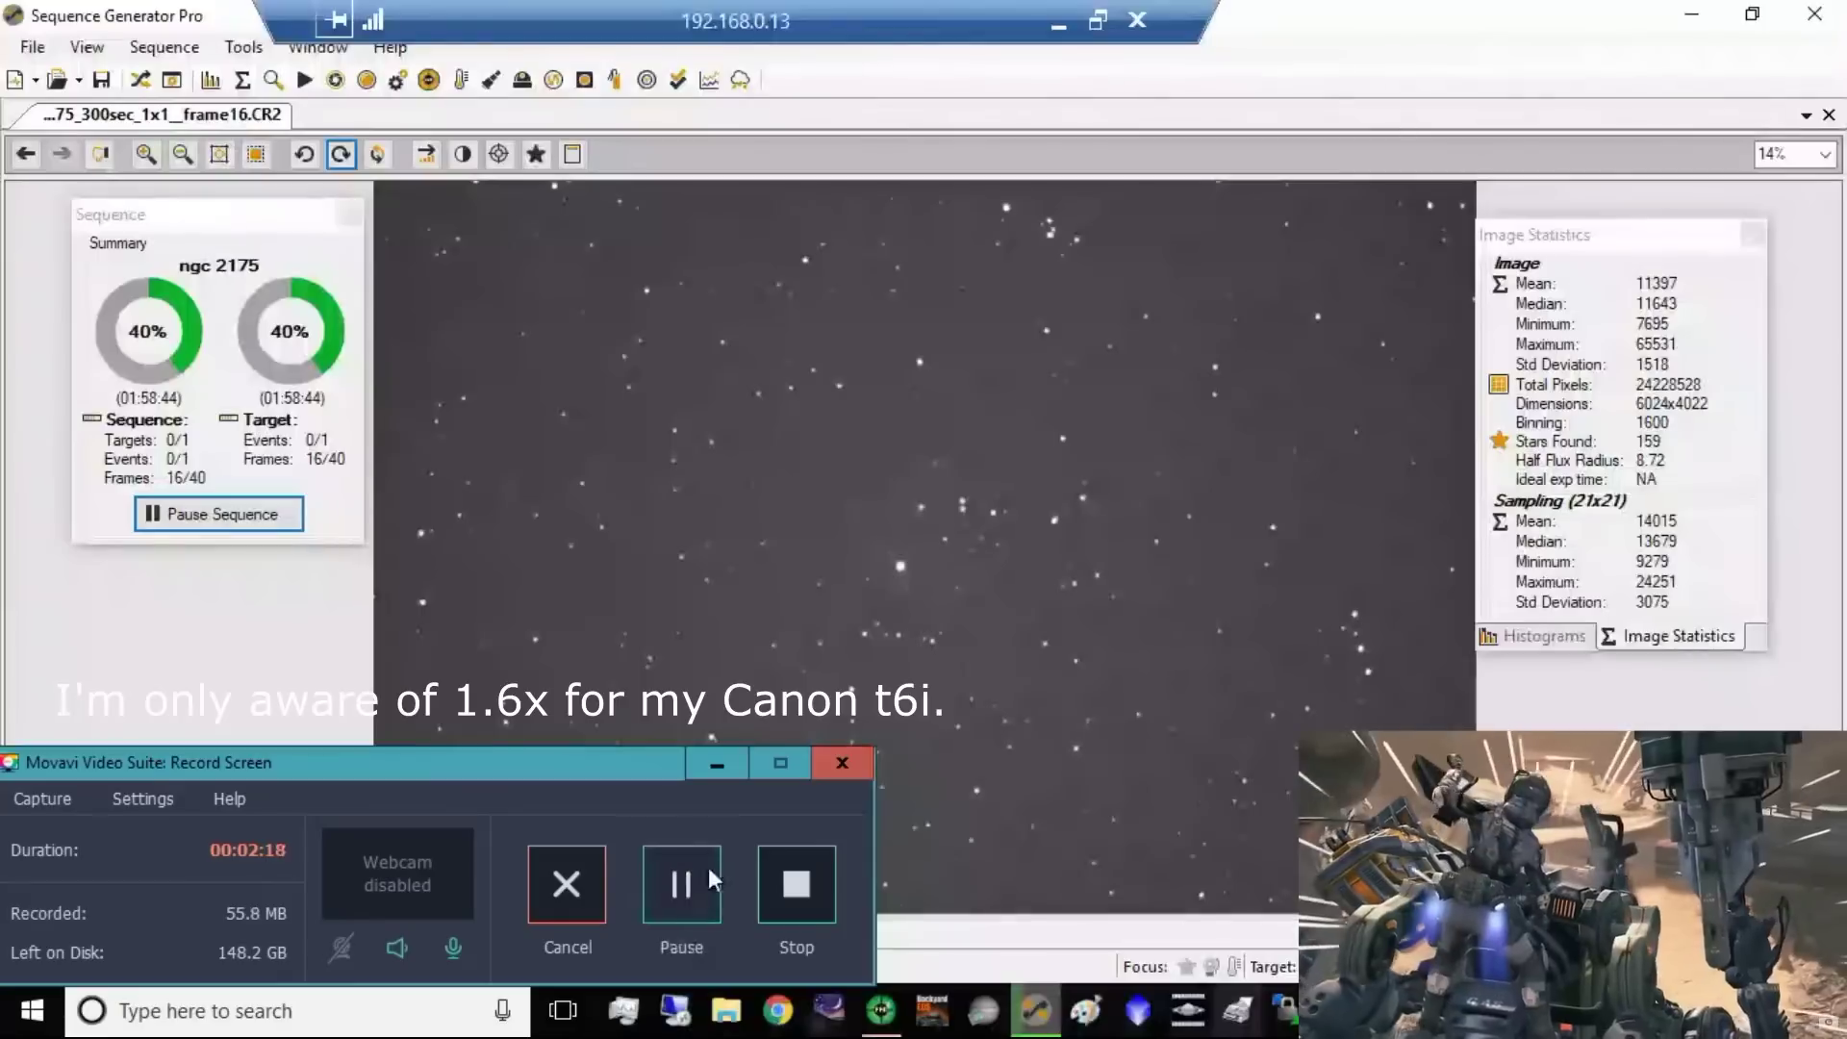
# Open the sequencer window and review the ngc 2175 target's event settings.
pyautogui.click(706, 771)
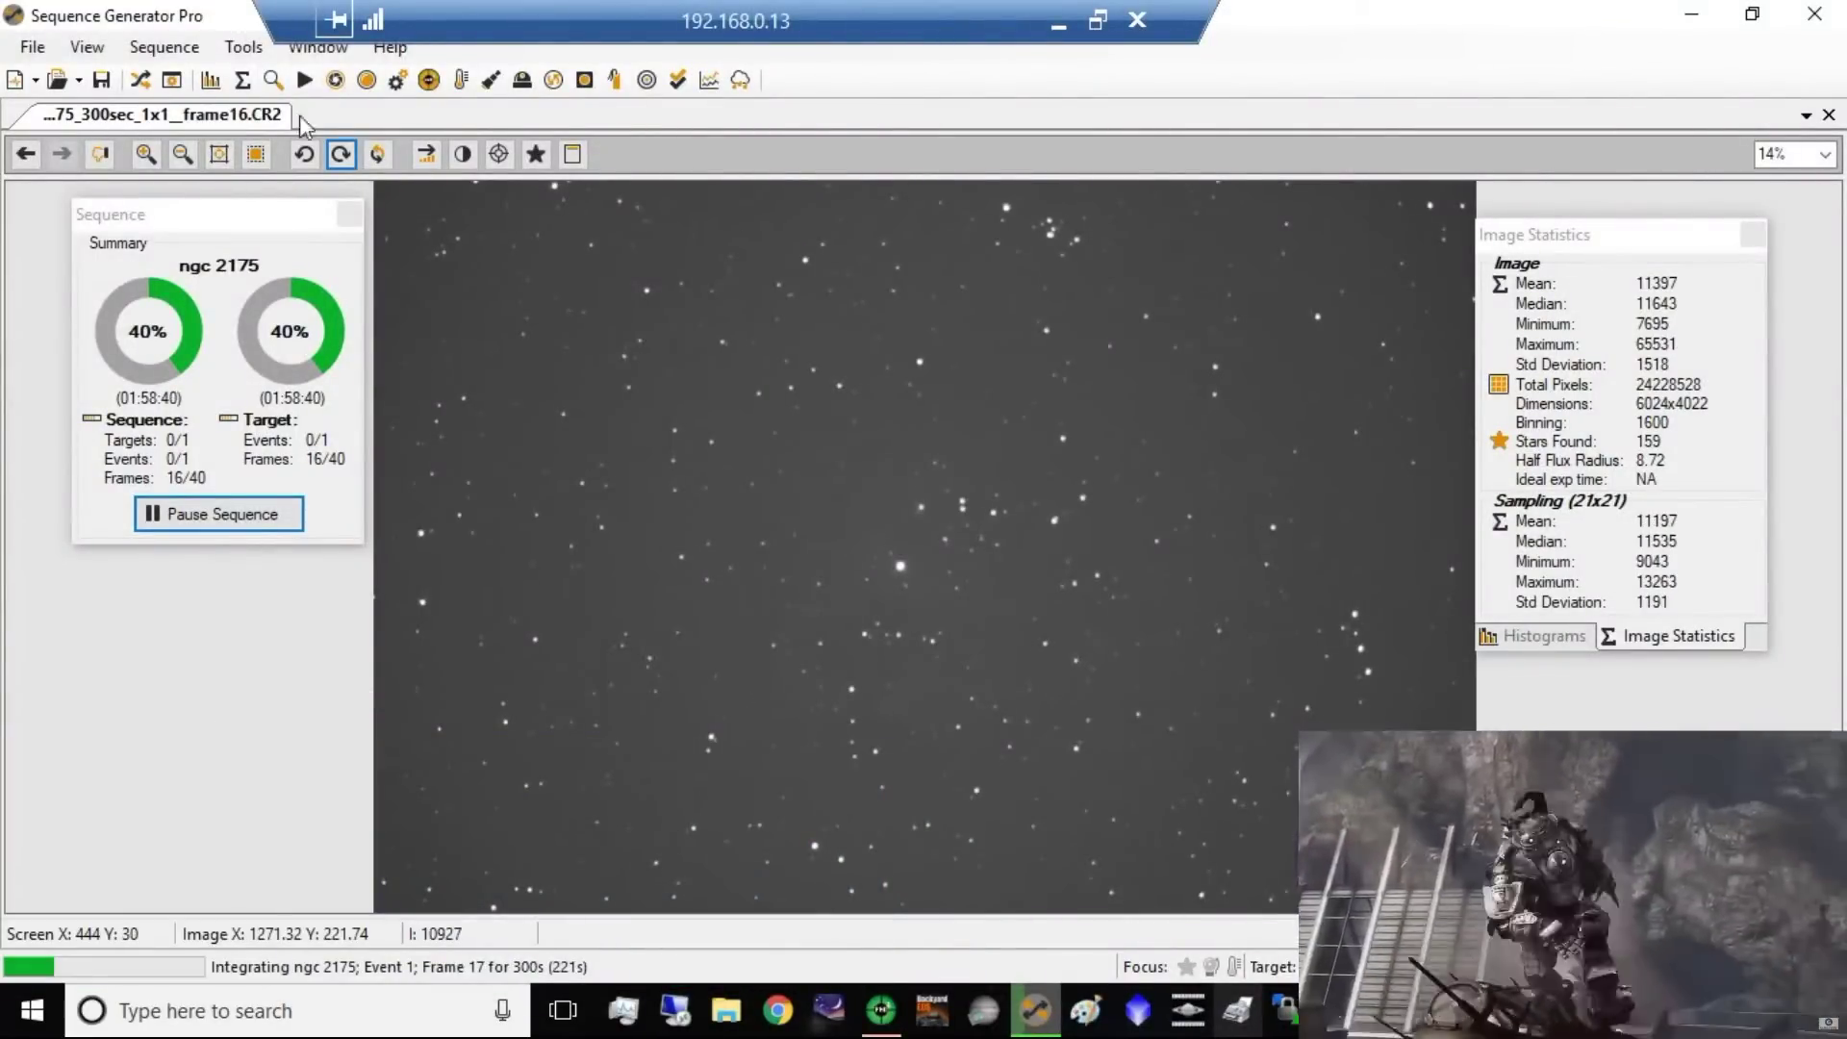
pyautogui.click(140, 82)
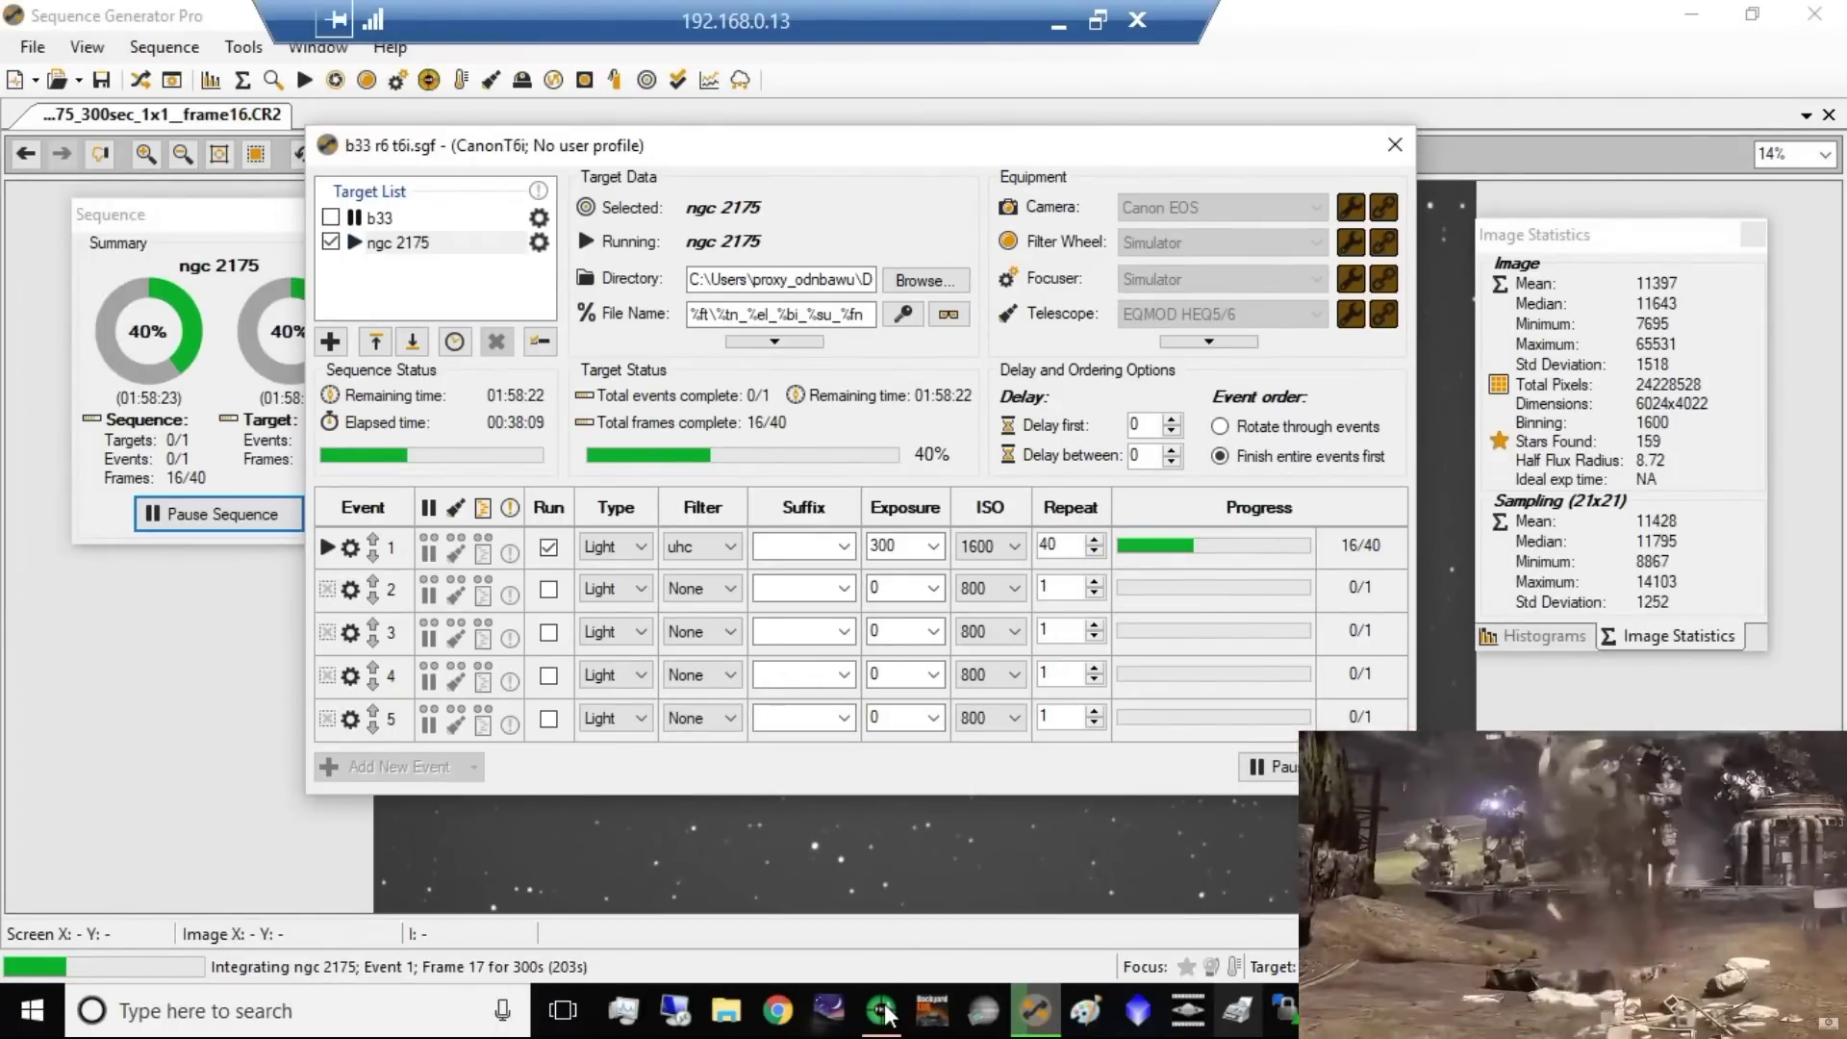
pyautogui.hotkey('alt', 'Tab')
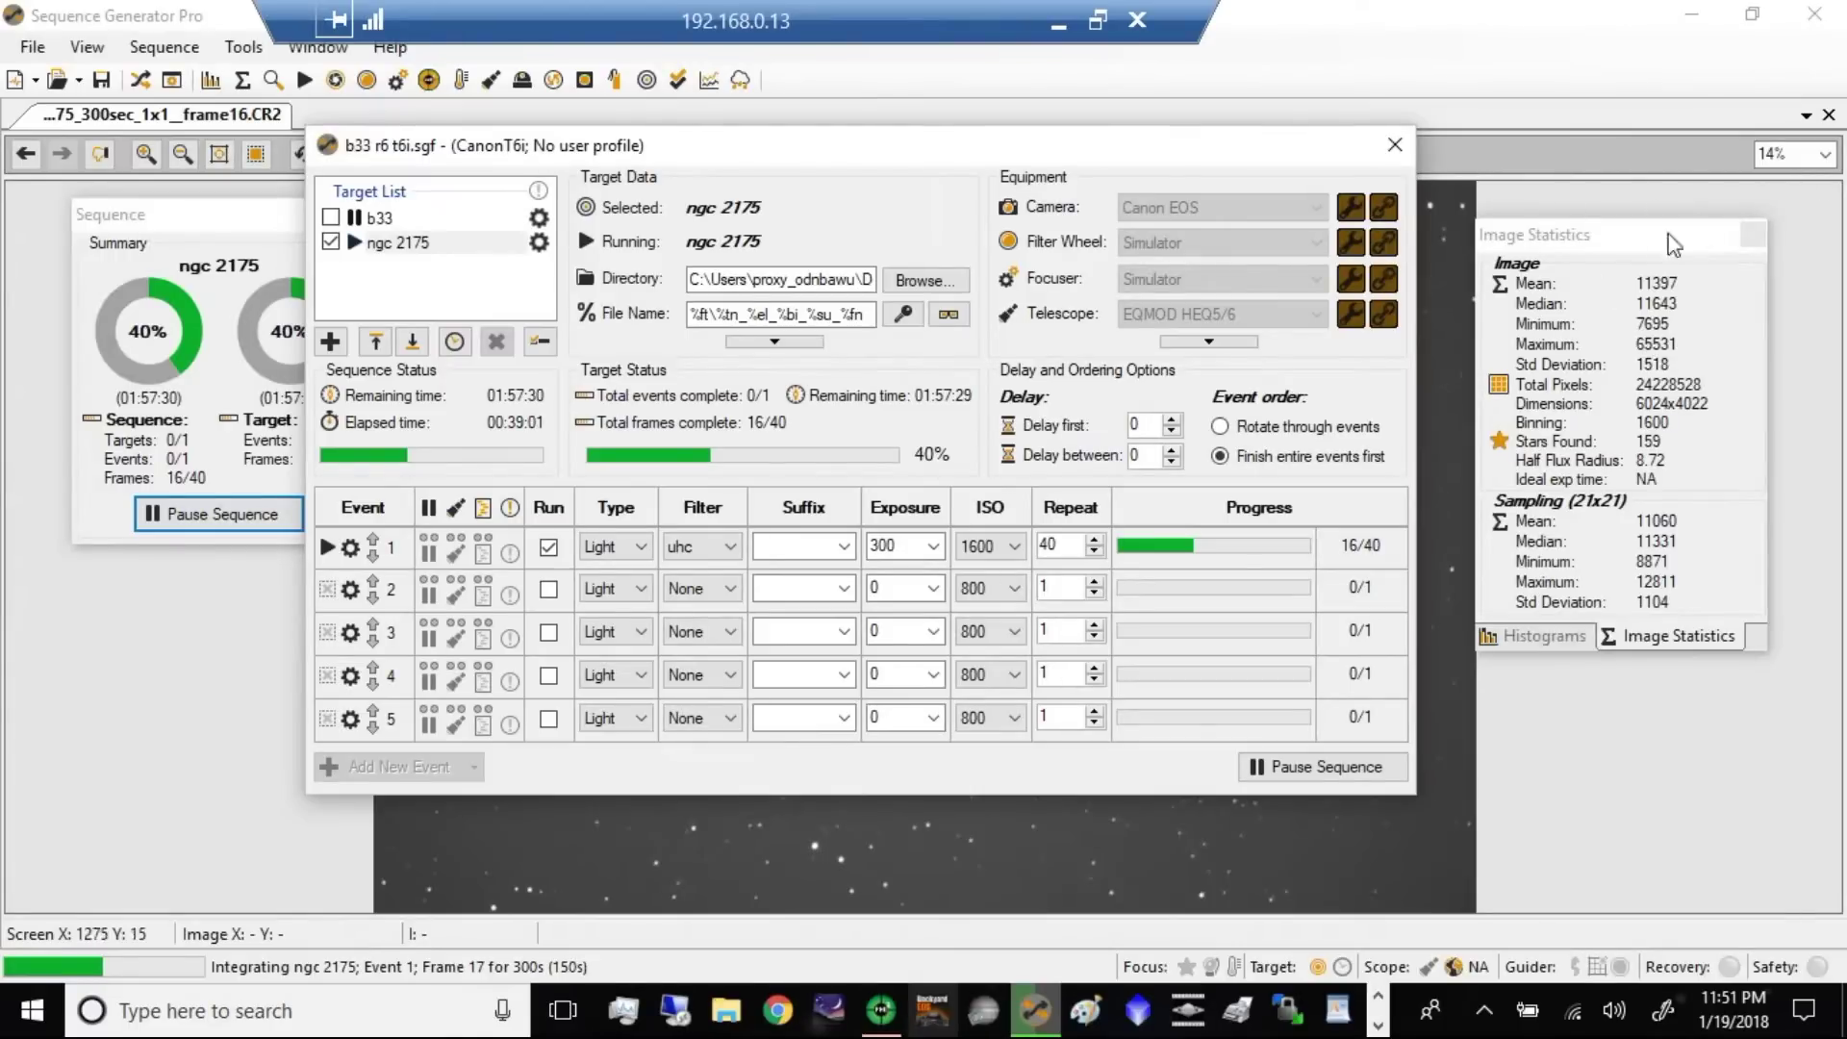
# Show the captured frame's histograms in place of its image statistics.
pyautogui.click(1545, 643)
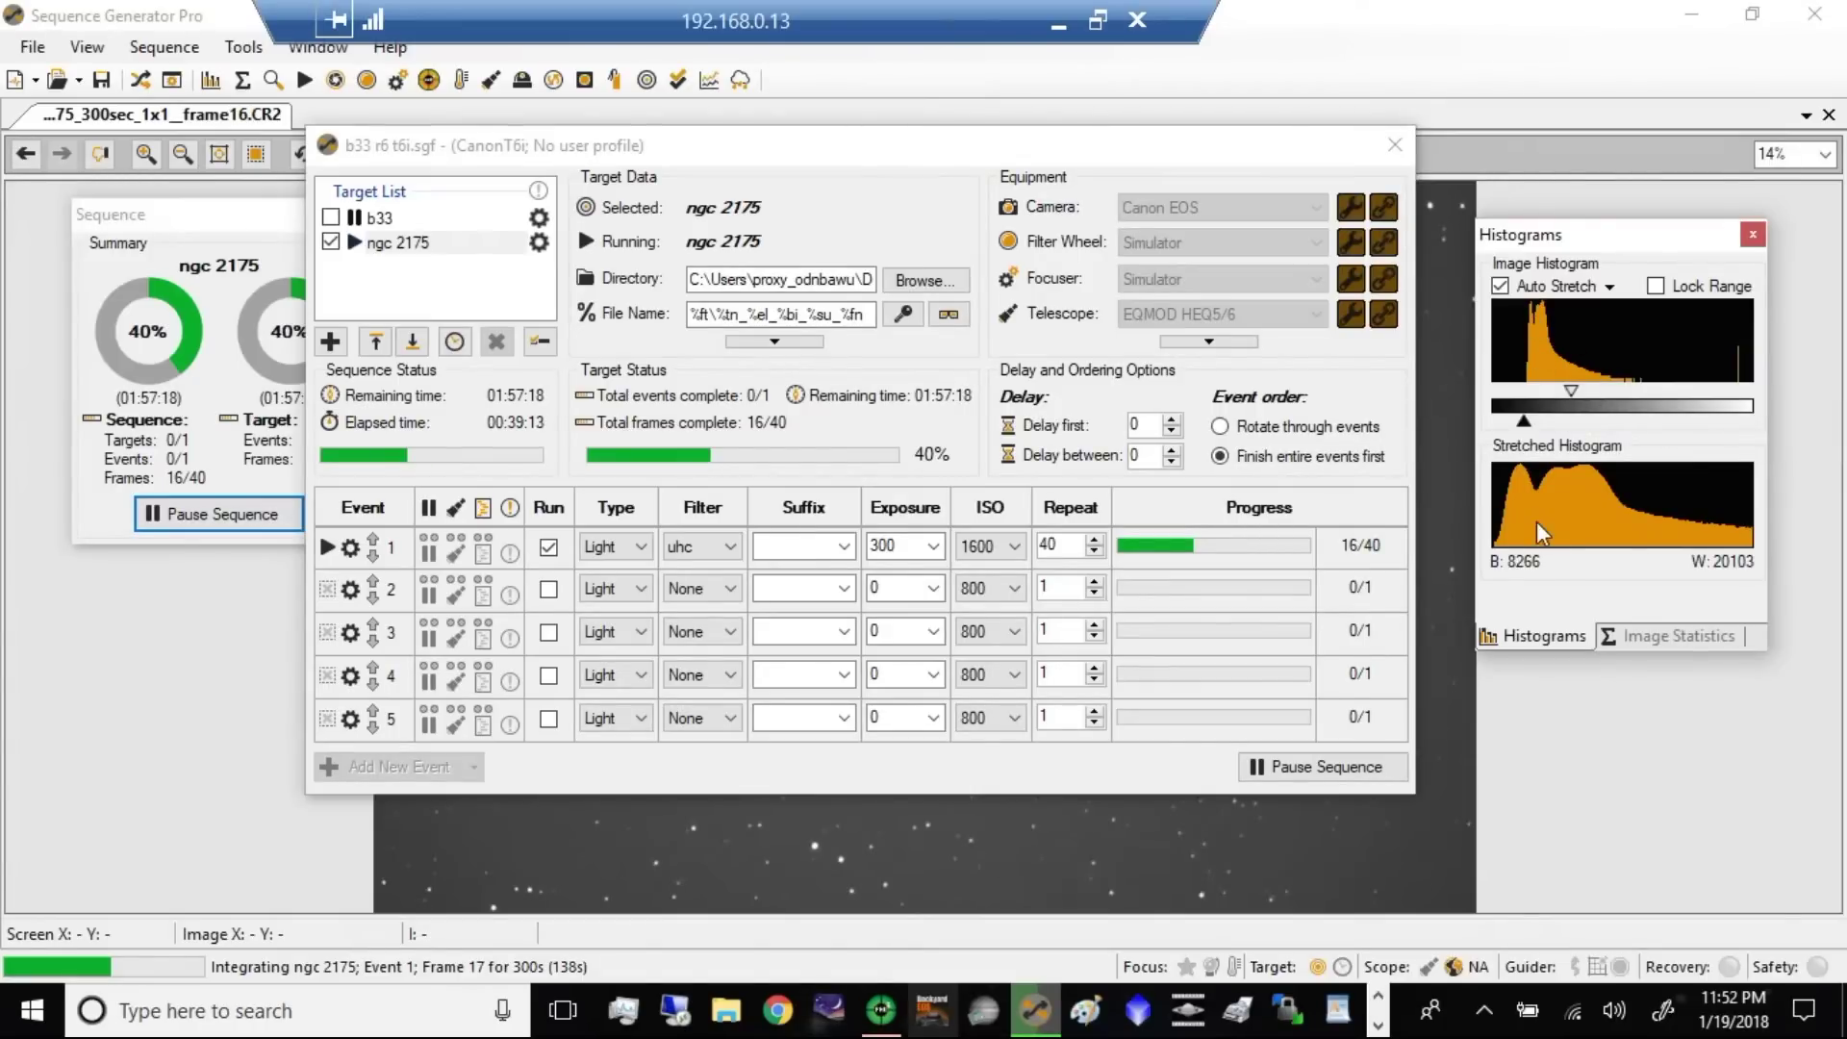
pyautogui.moveTo(1538, 522)
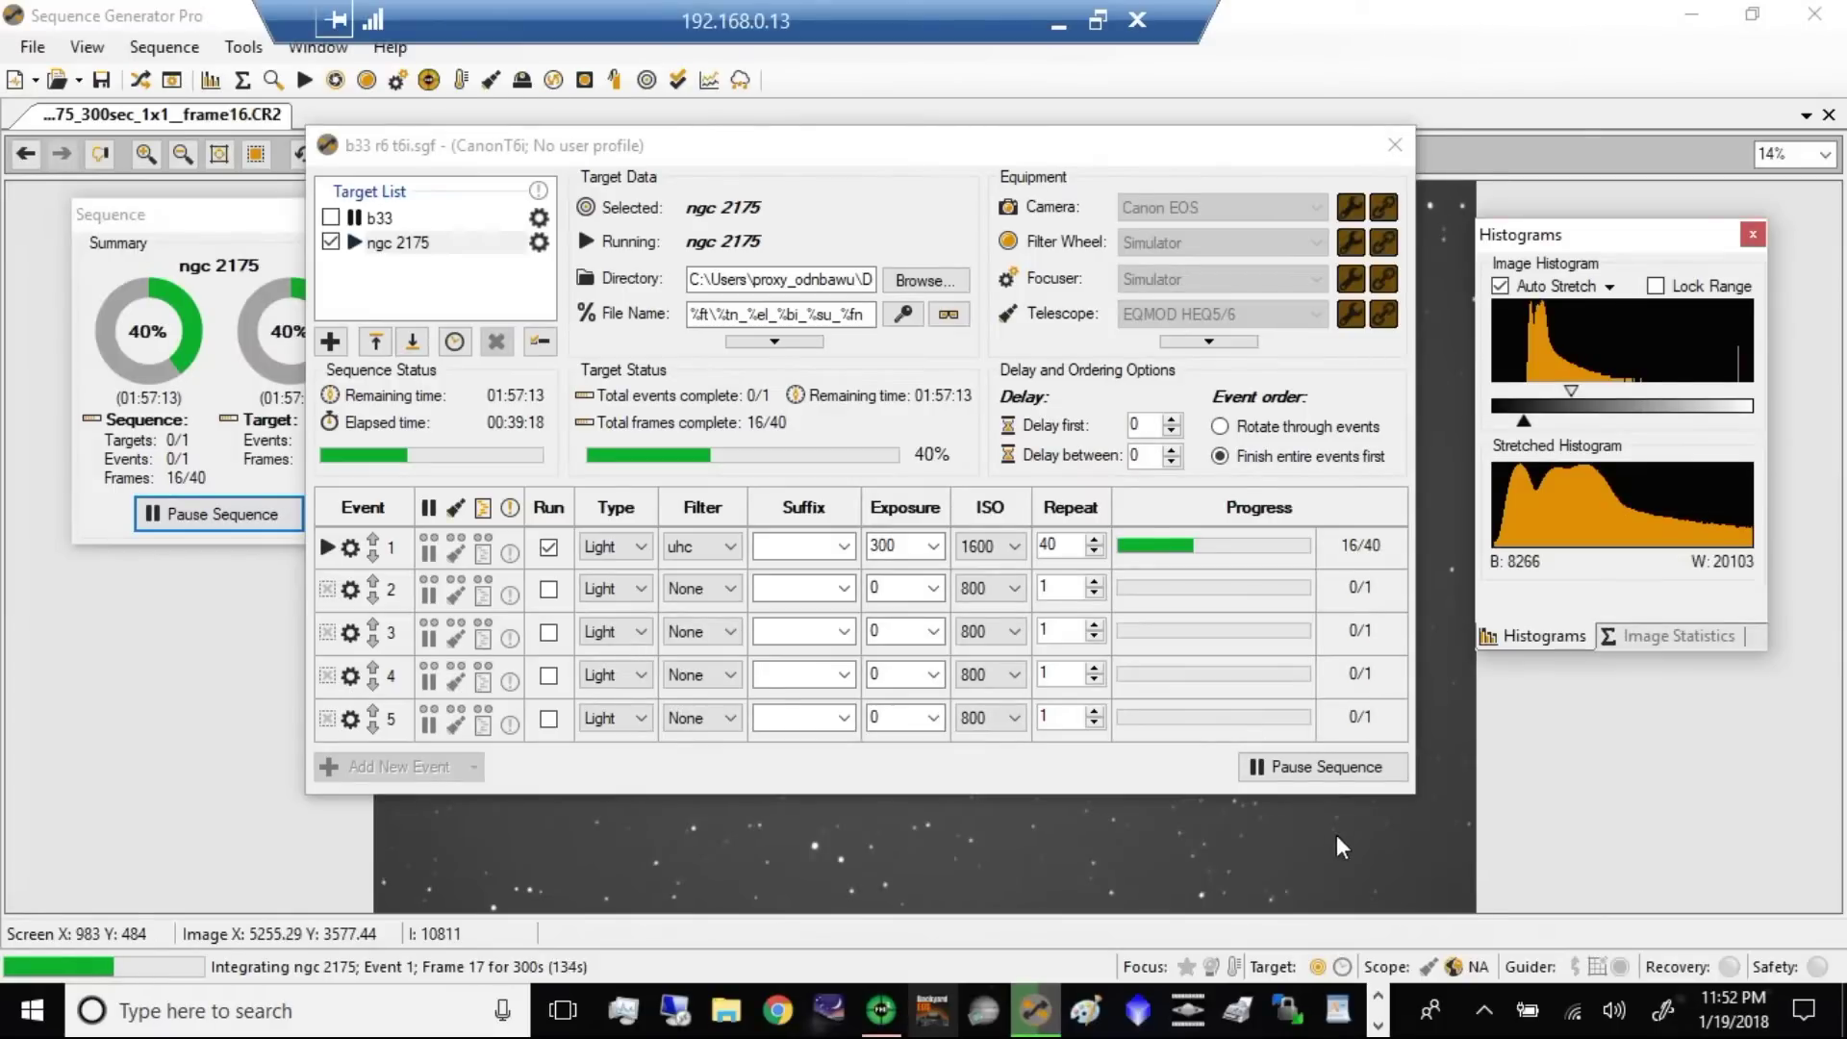
# Close the sequencer window and zoom the captured frame to 25%.
pyautogui.click(1394, 146)
pyautogui.rightClick(912, 508)
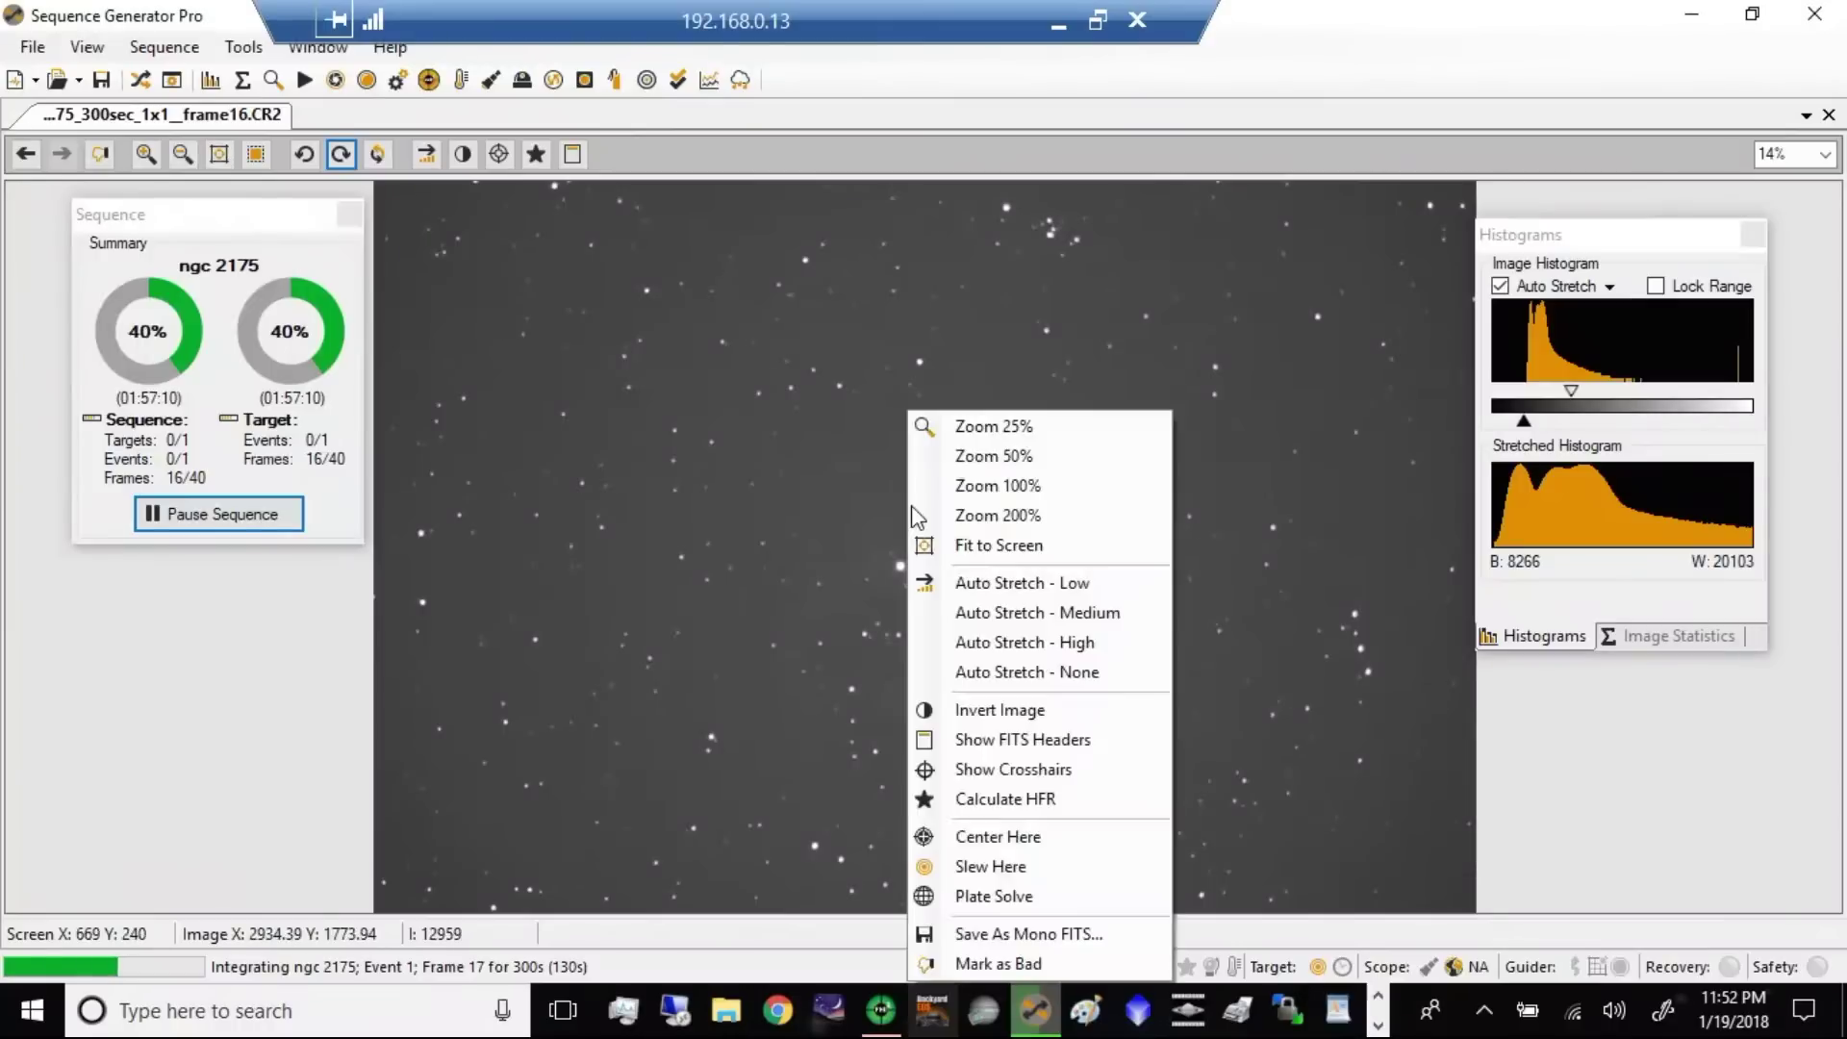
pyautogui.click(922, 424)
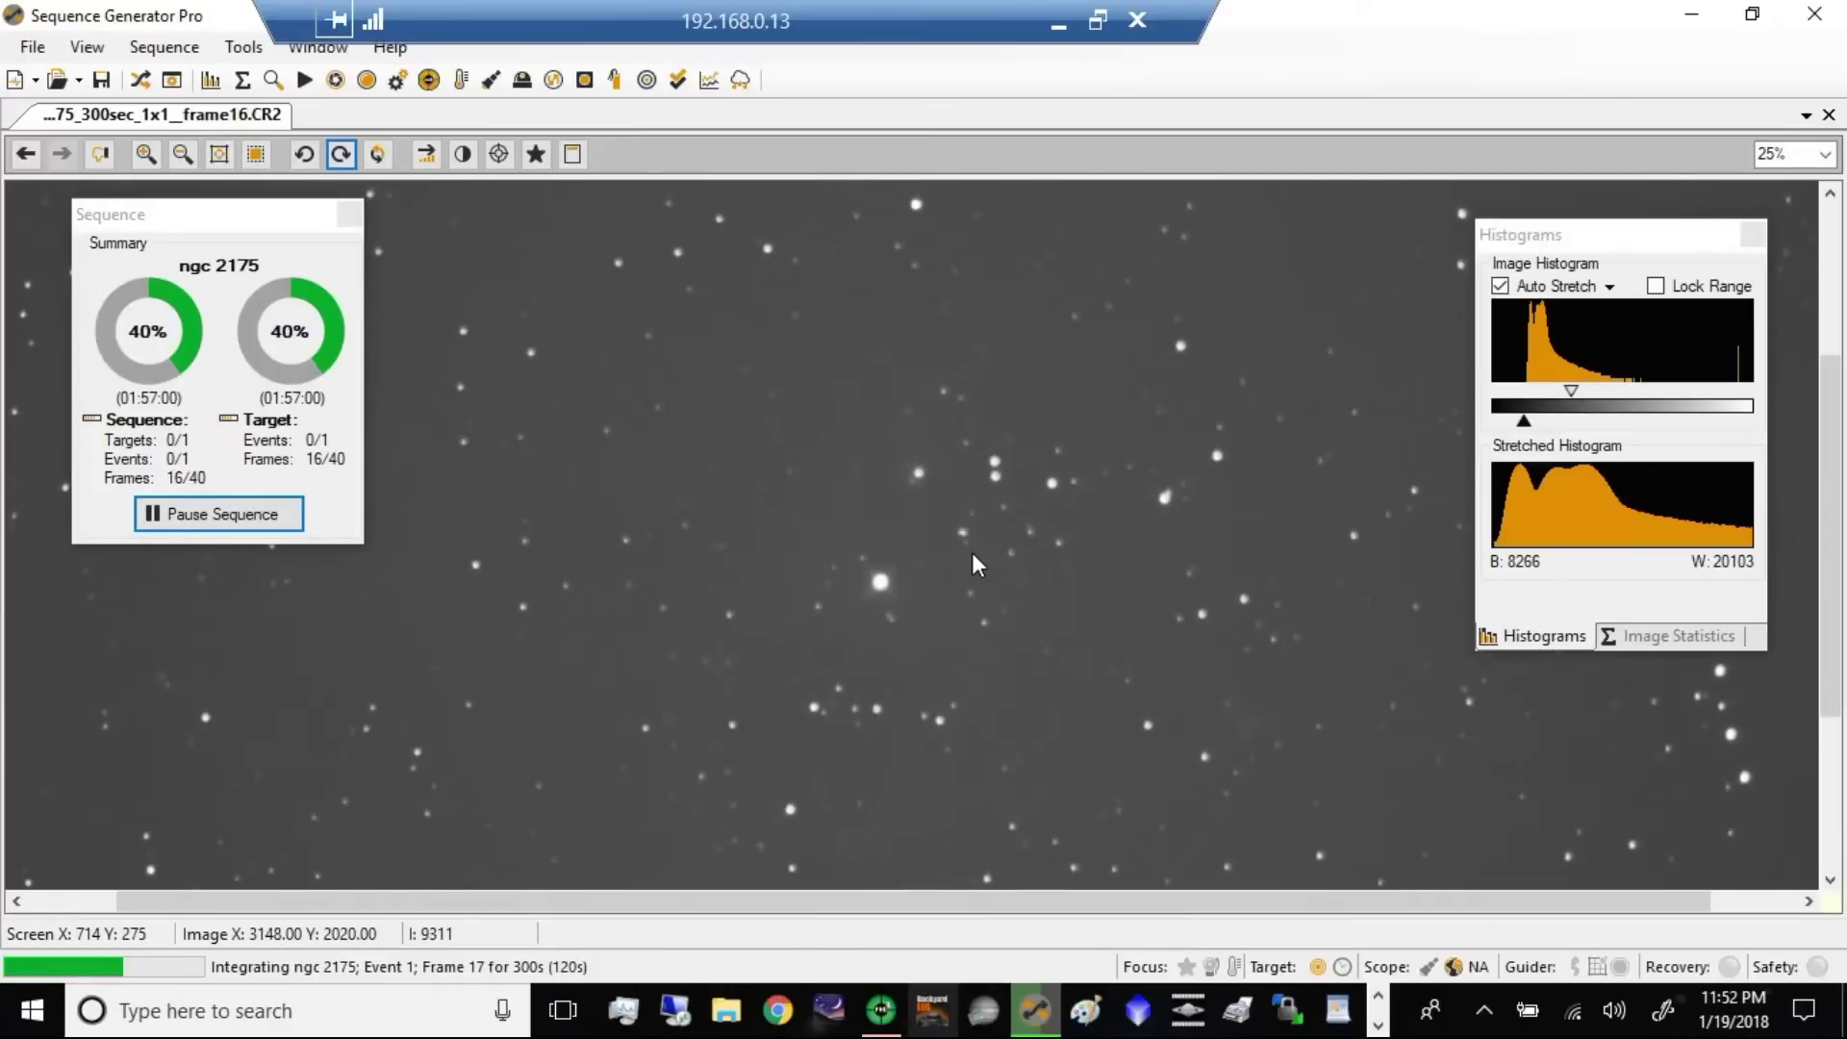
# Compare the captured frame with auto stretch set to None, Medium, High and back to Medium.
pyautogui.rightClick(824, 389)
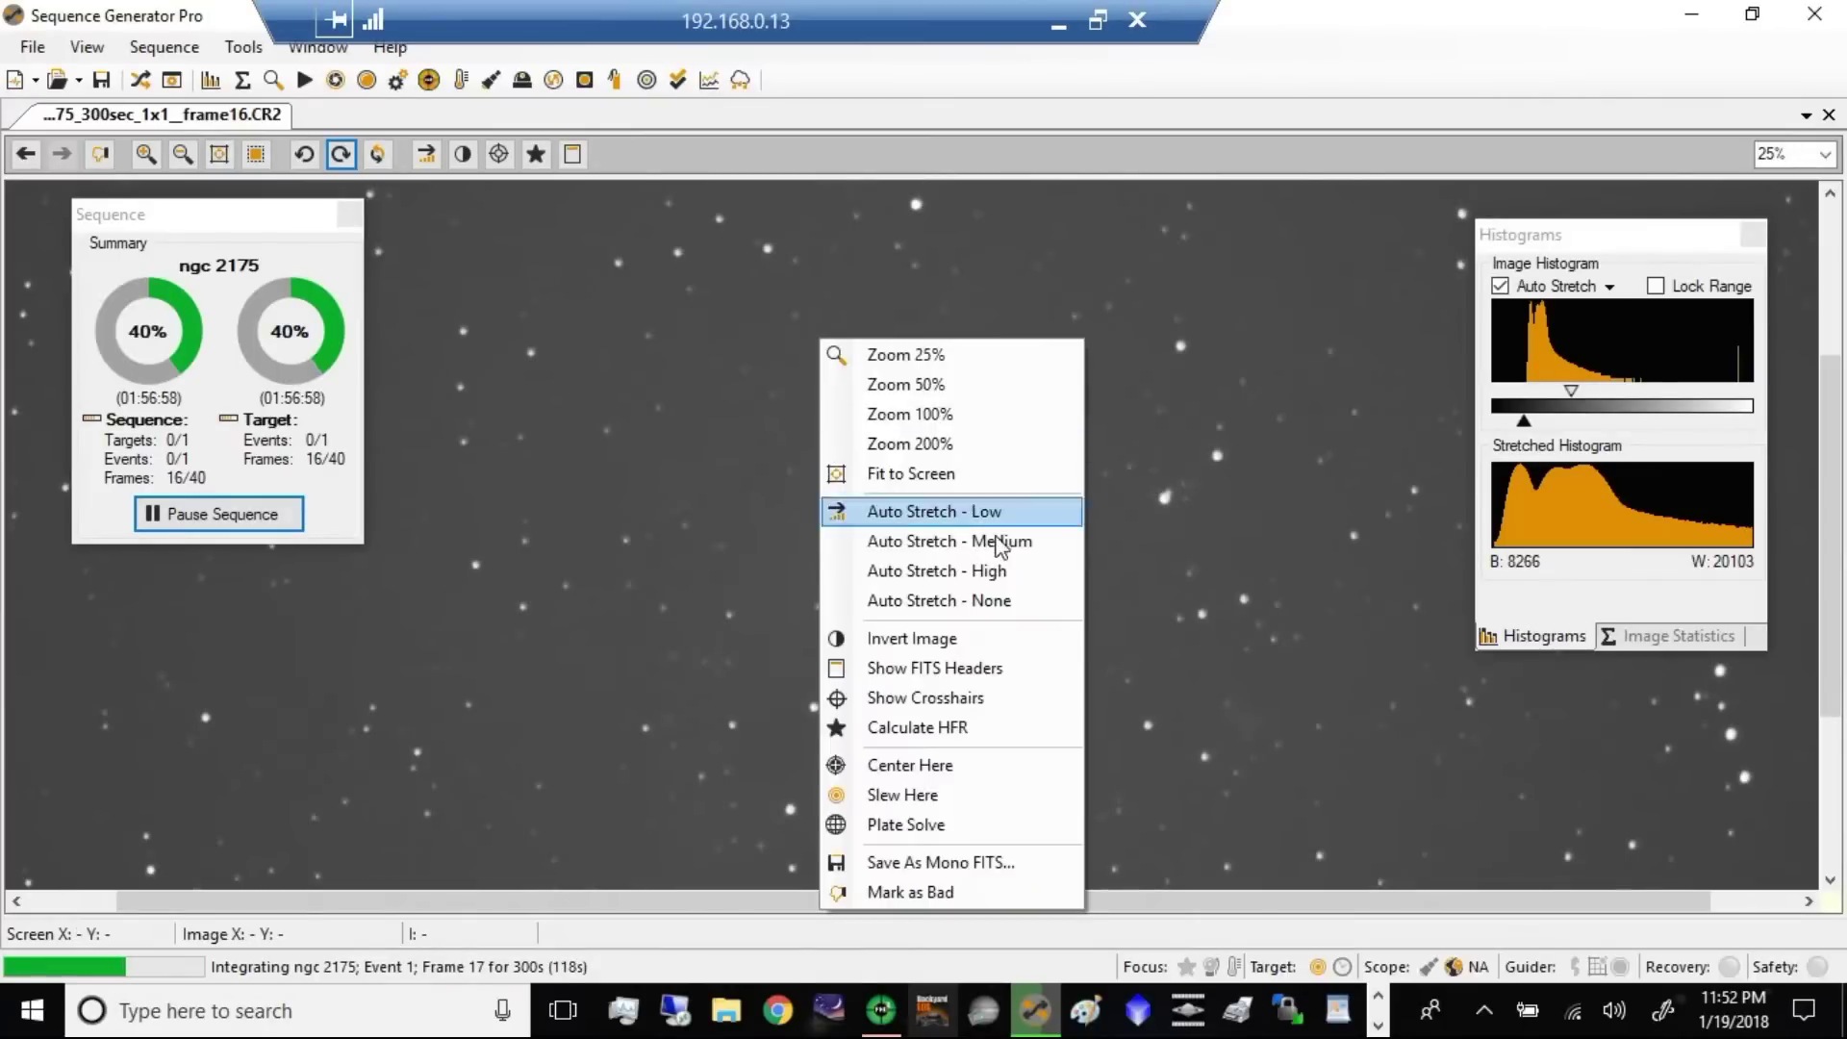
pyautogui.click(1001, 601)
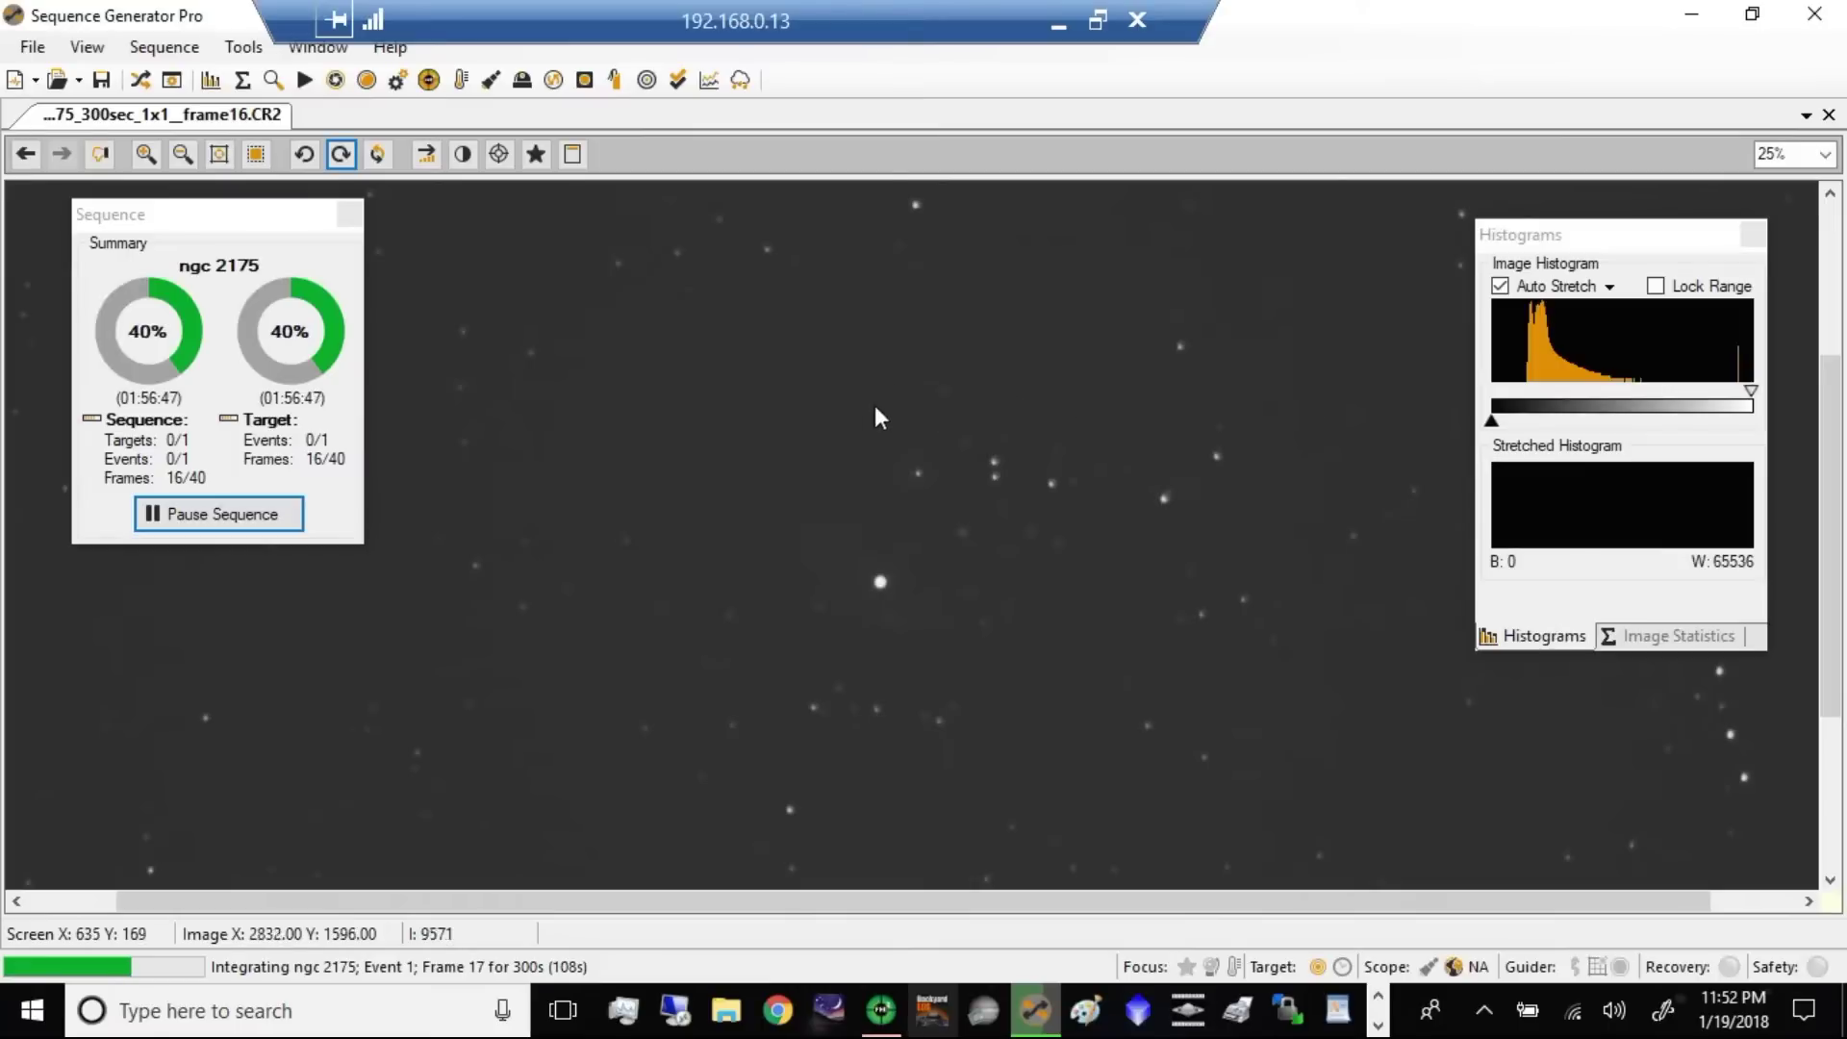
pyautogui.rightClick(913, 396)
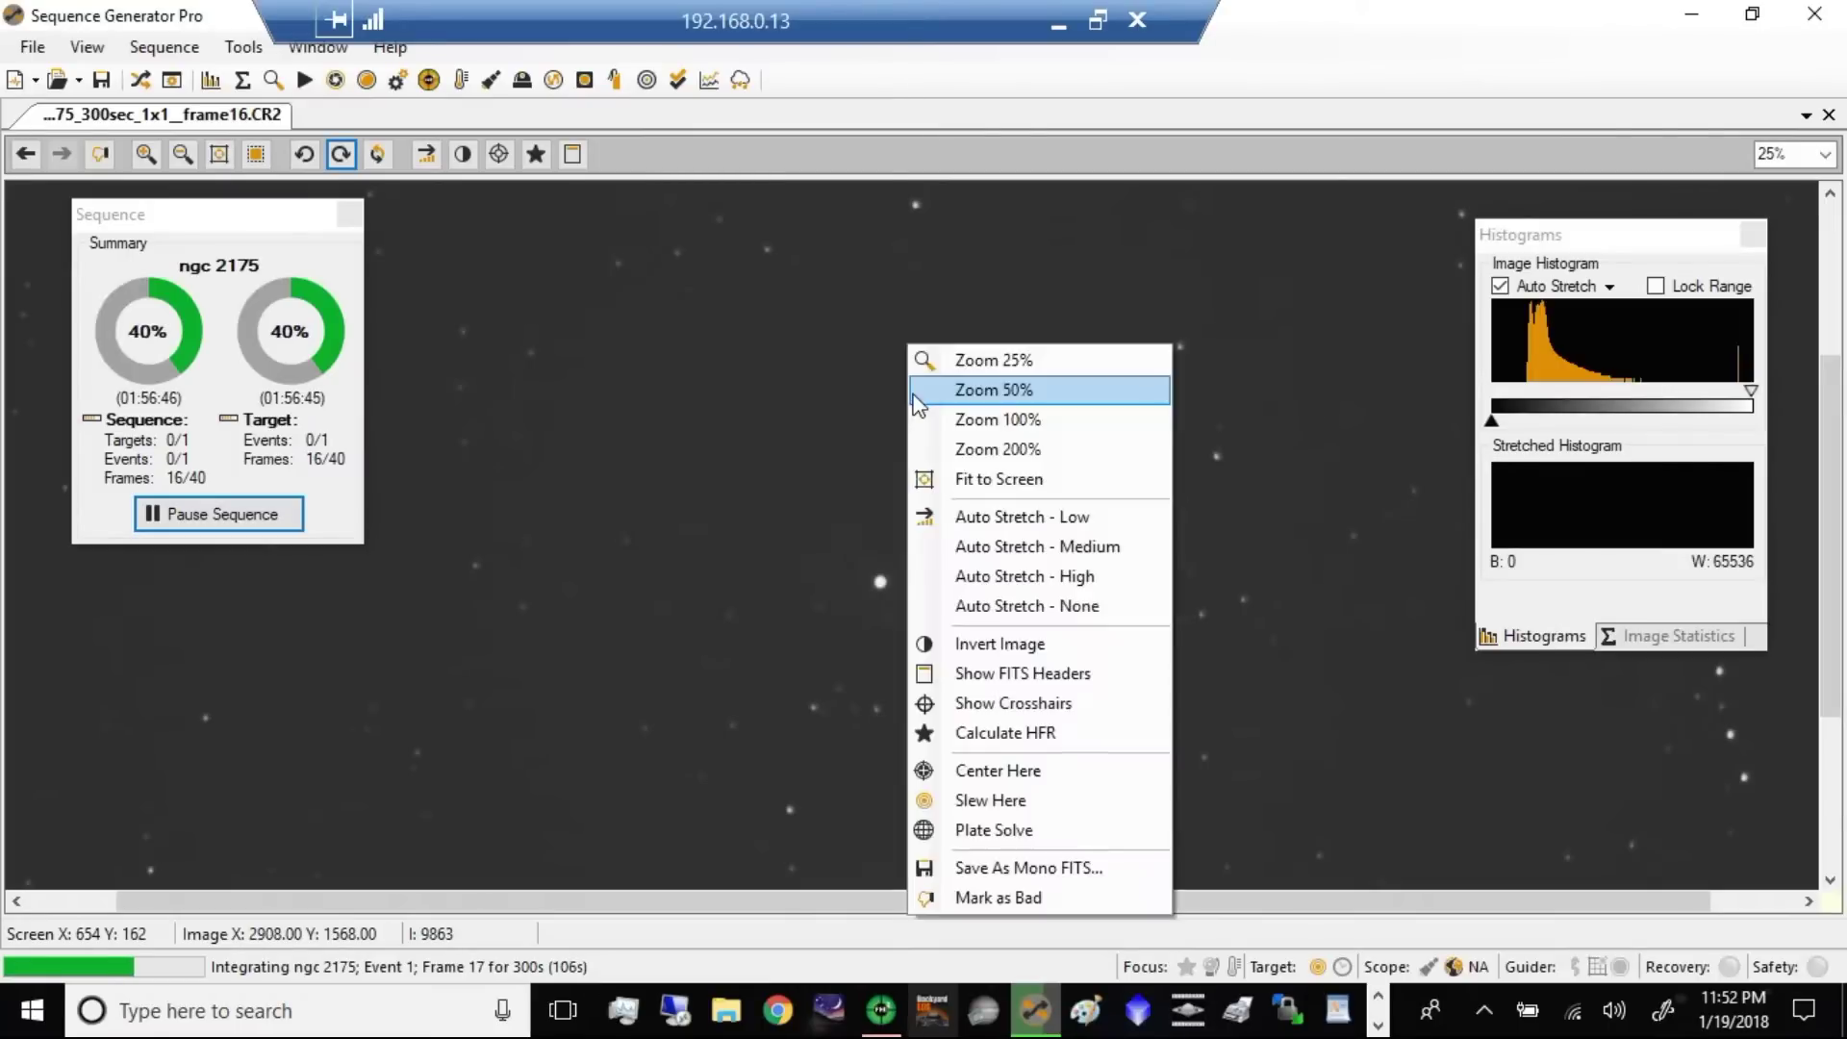
pyautogui.click(1073, 554)
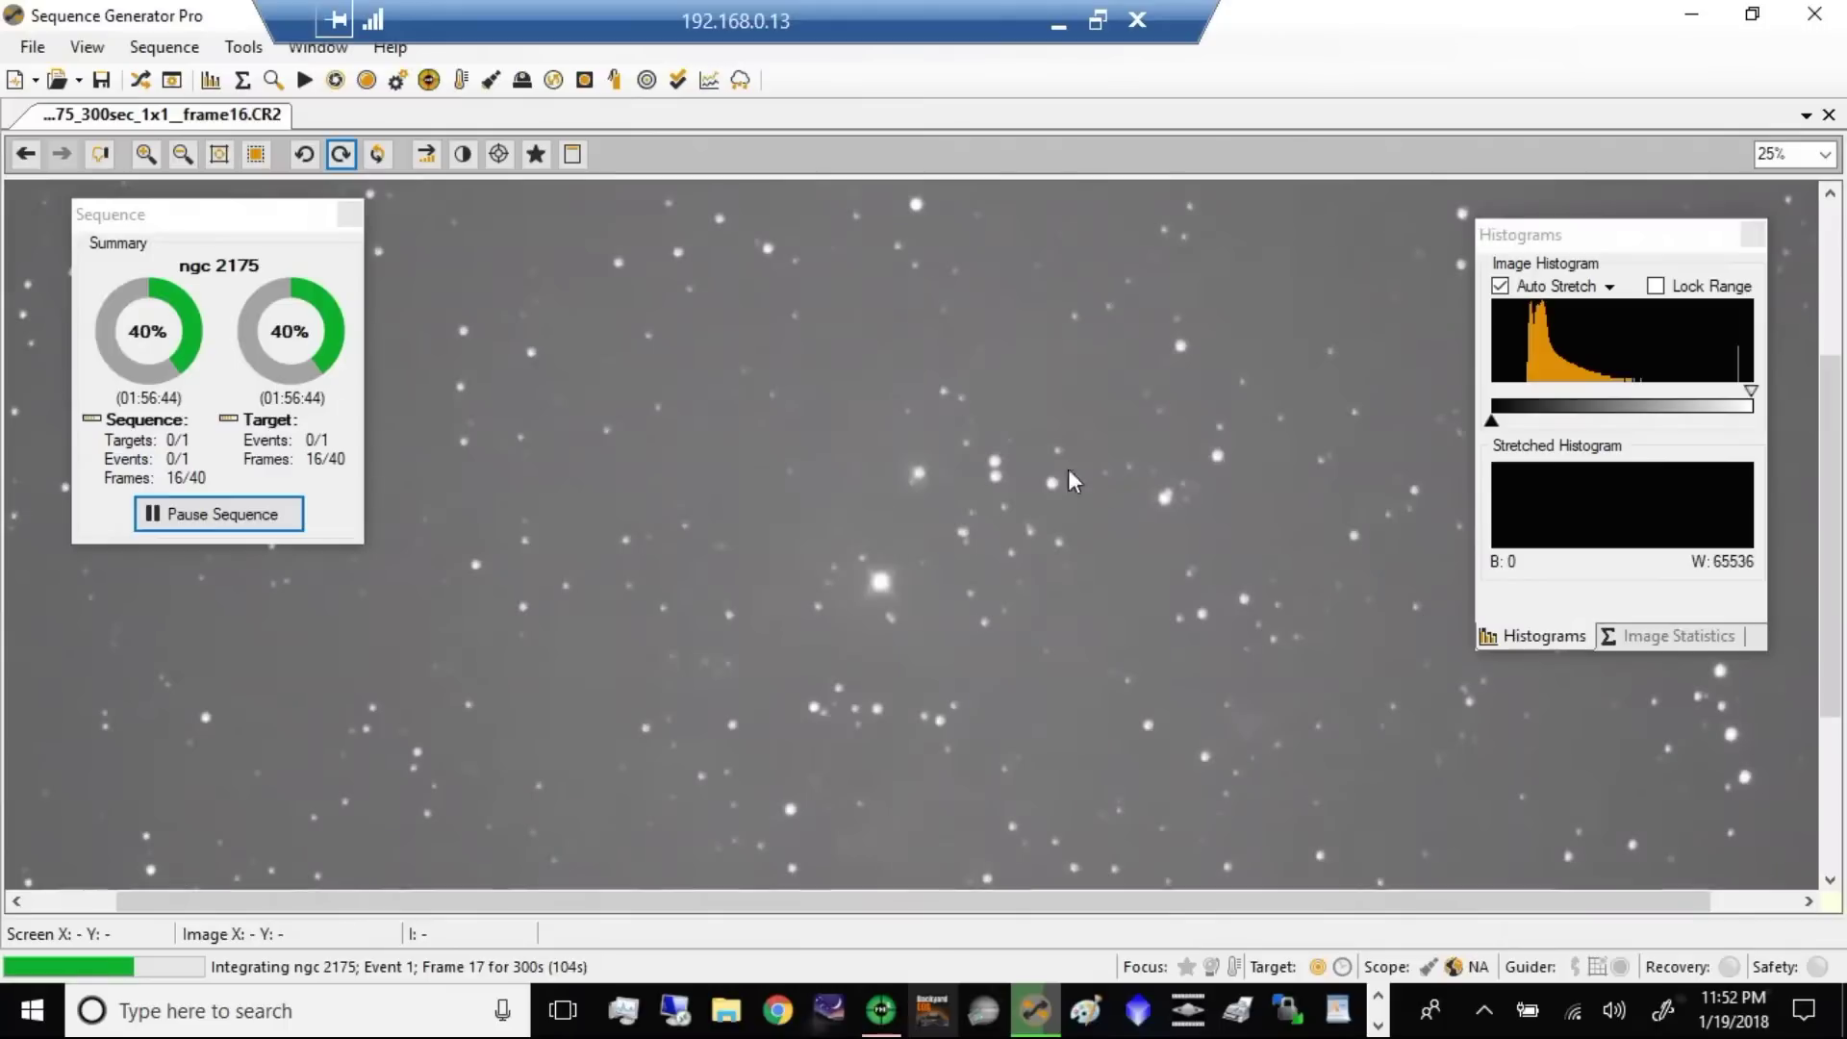
pyautogui.rightClick(978, 471)
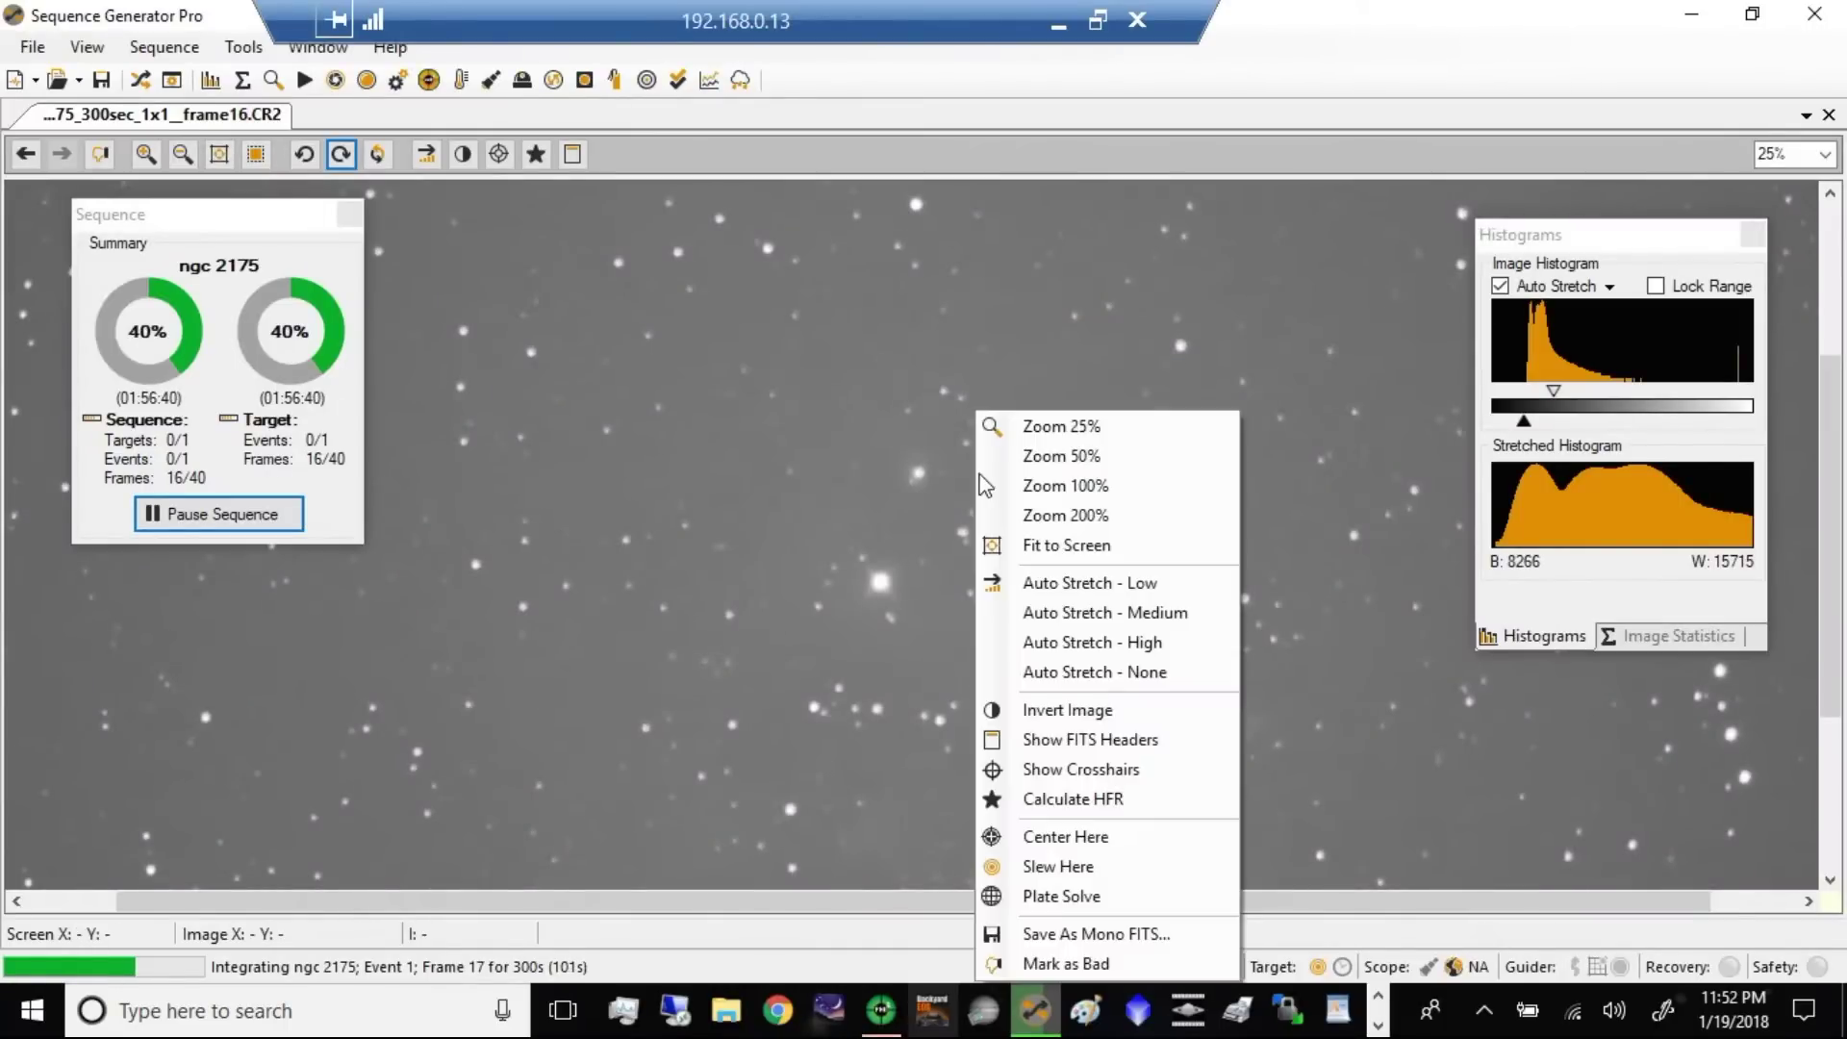
pyautogui.click(1167, 651)
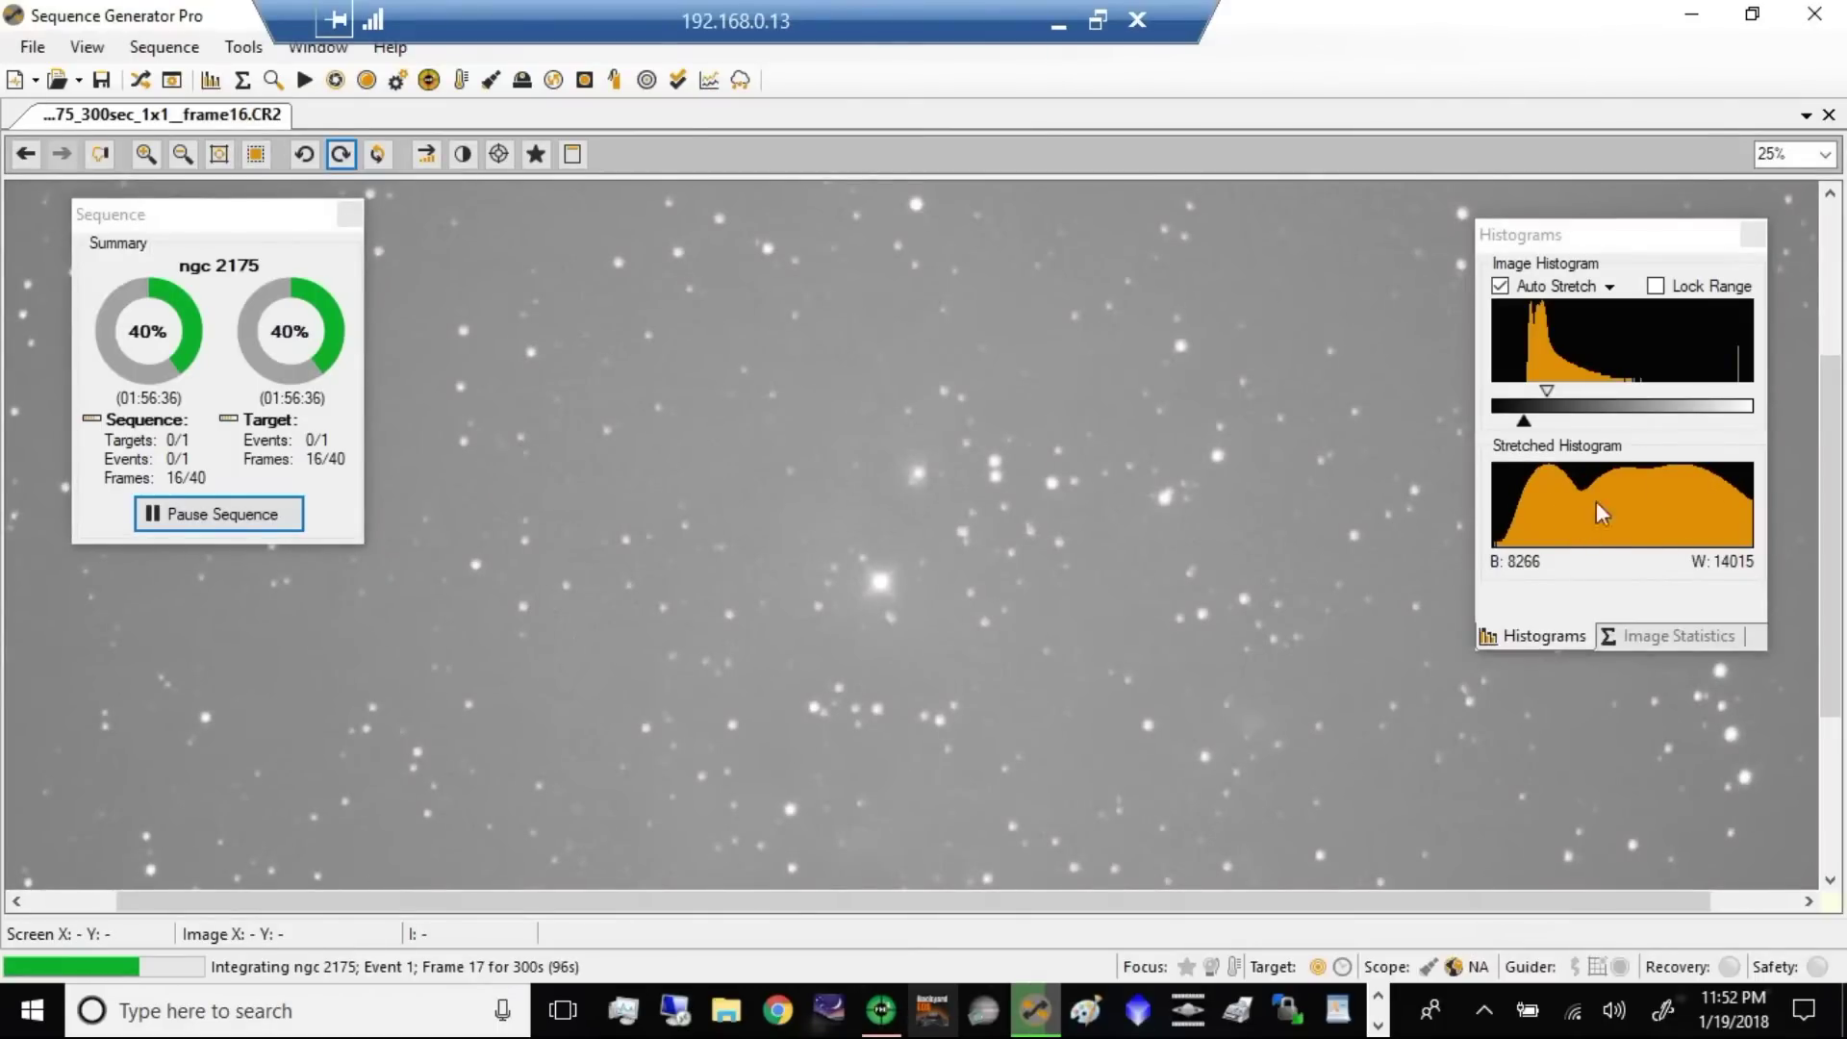
pyautogui.rightClick(1000, 477)
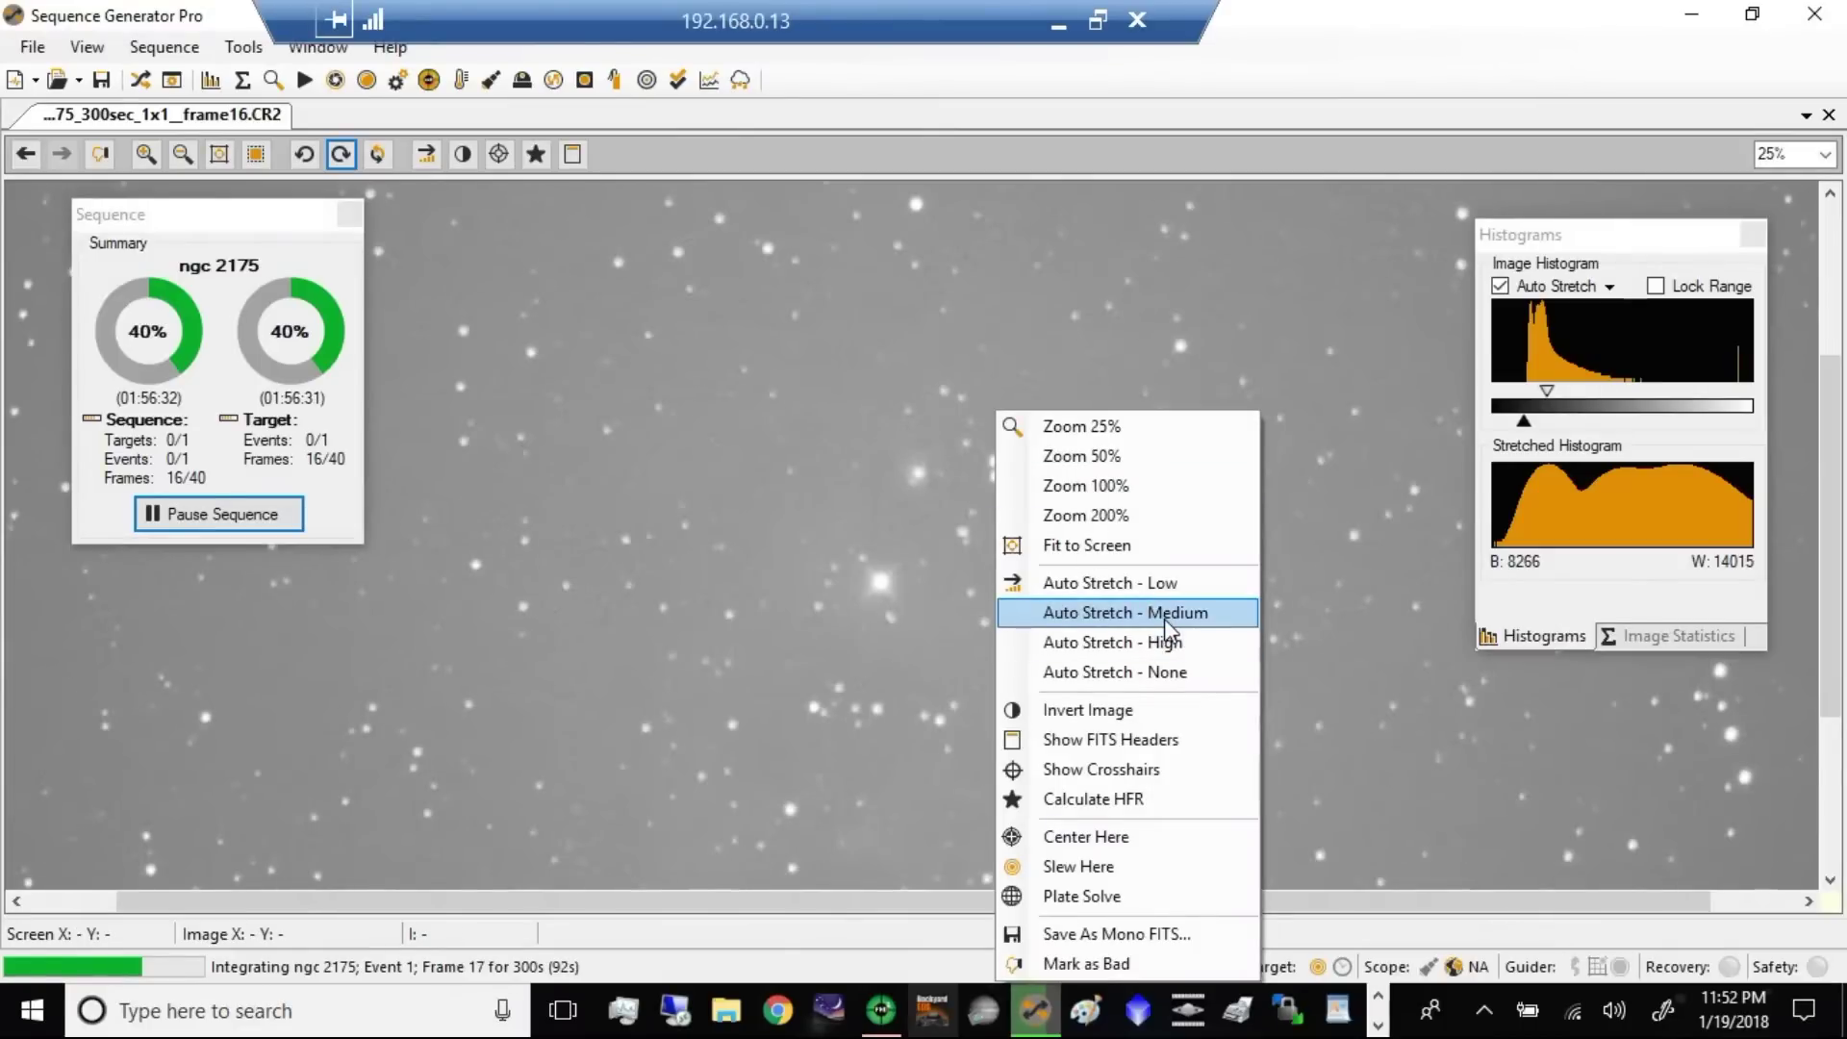
pyautogui.click(1167, 620)
# Fit the captured frame to the screen and set its auto stretch to High.
pyautogui.rightClick(1099, 566)
pyautogui.click(1199, 545)
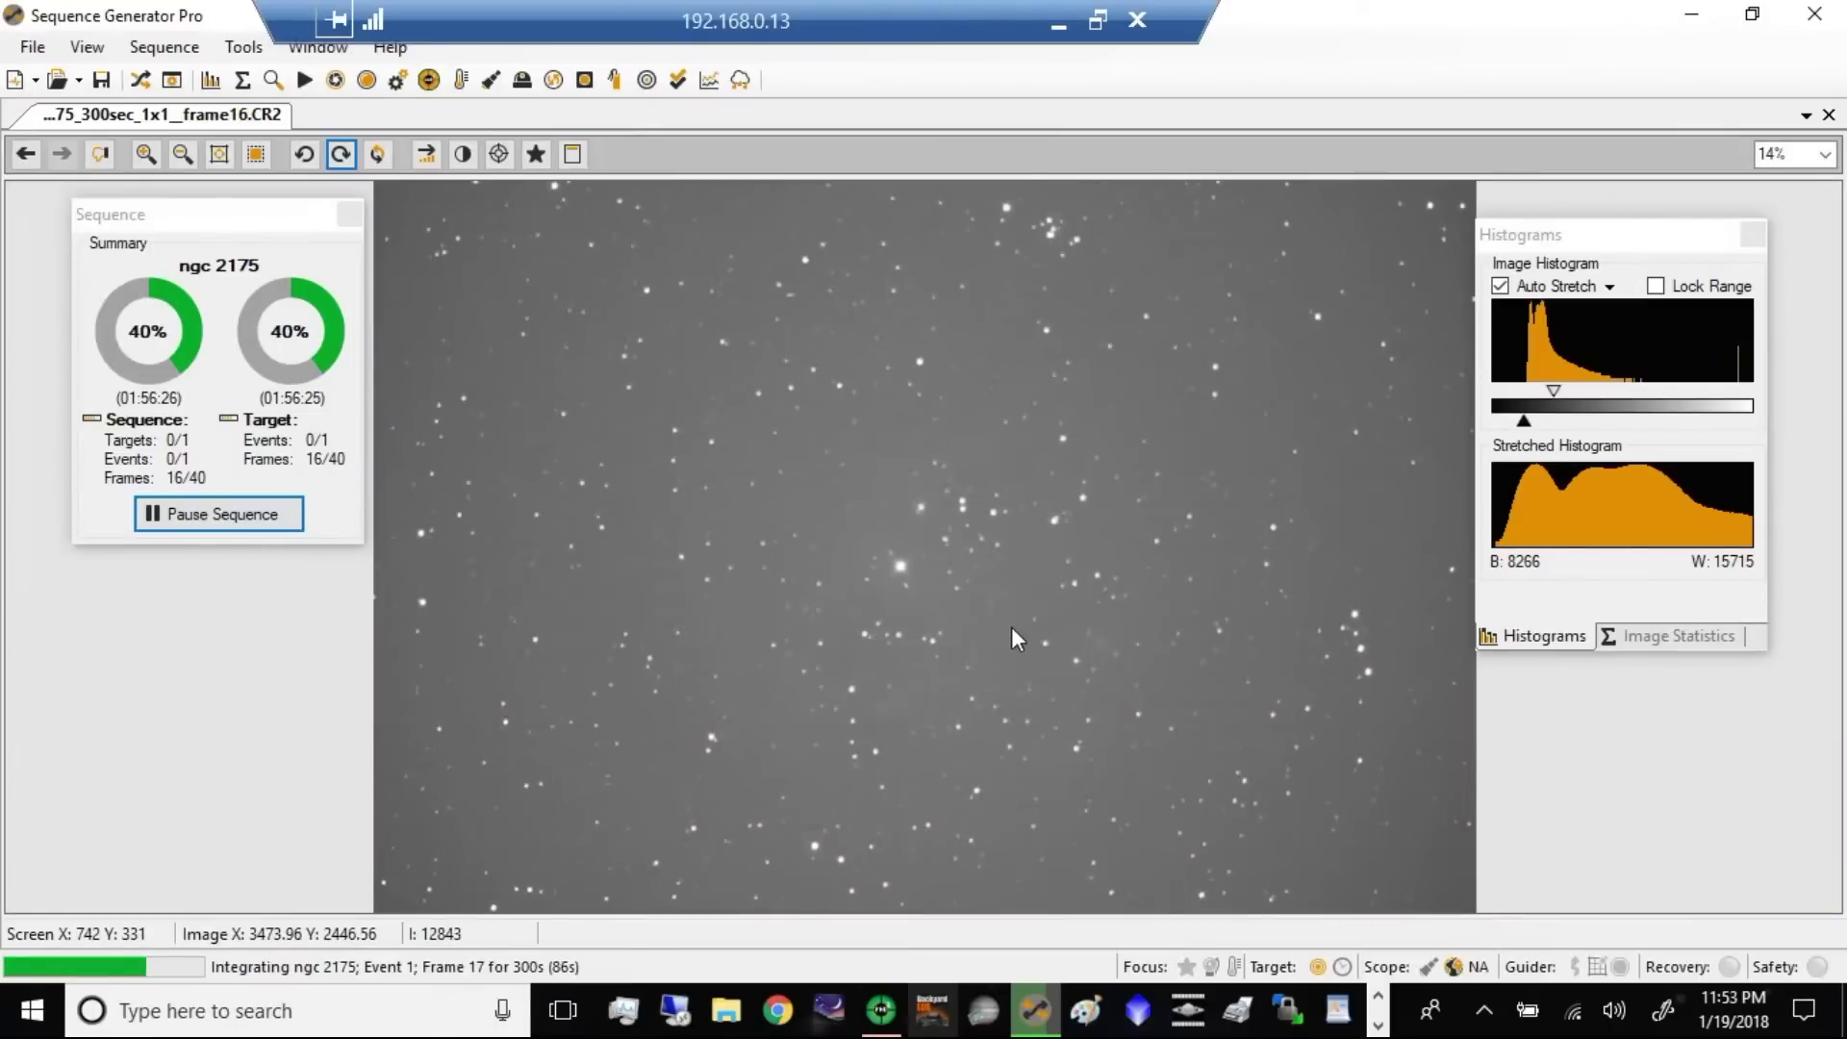
pyautogui.rightClick(917, 567)
pyautogui.click(1106, 659)
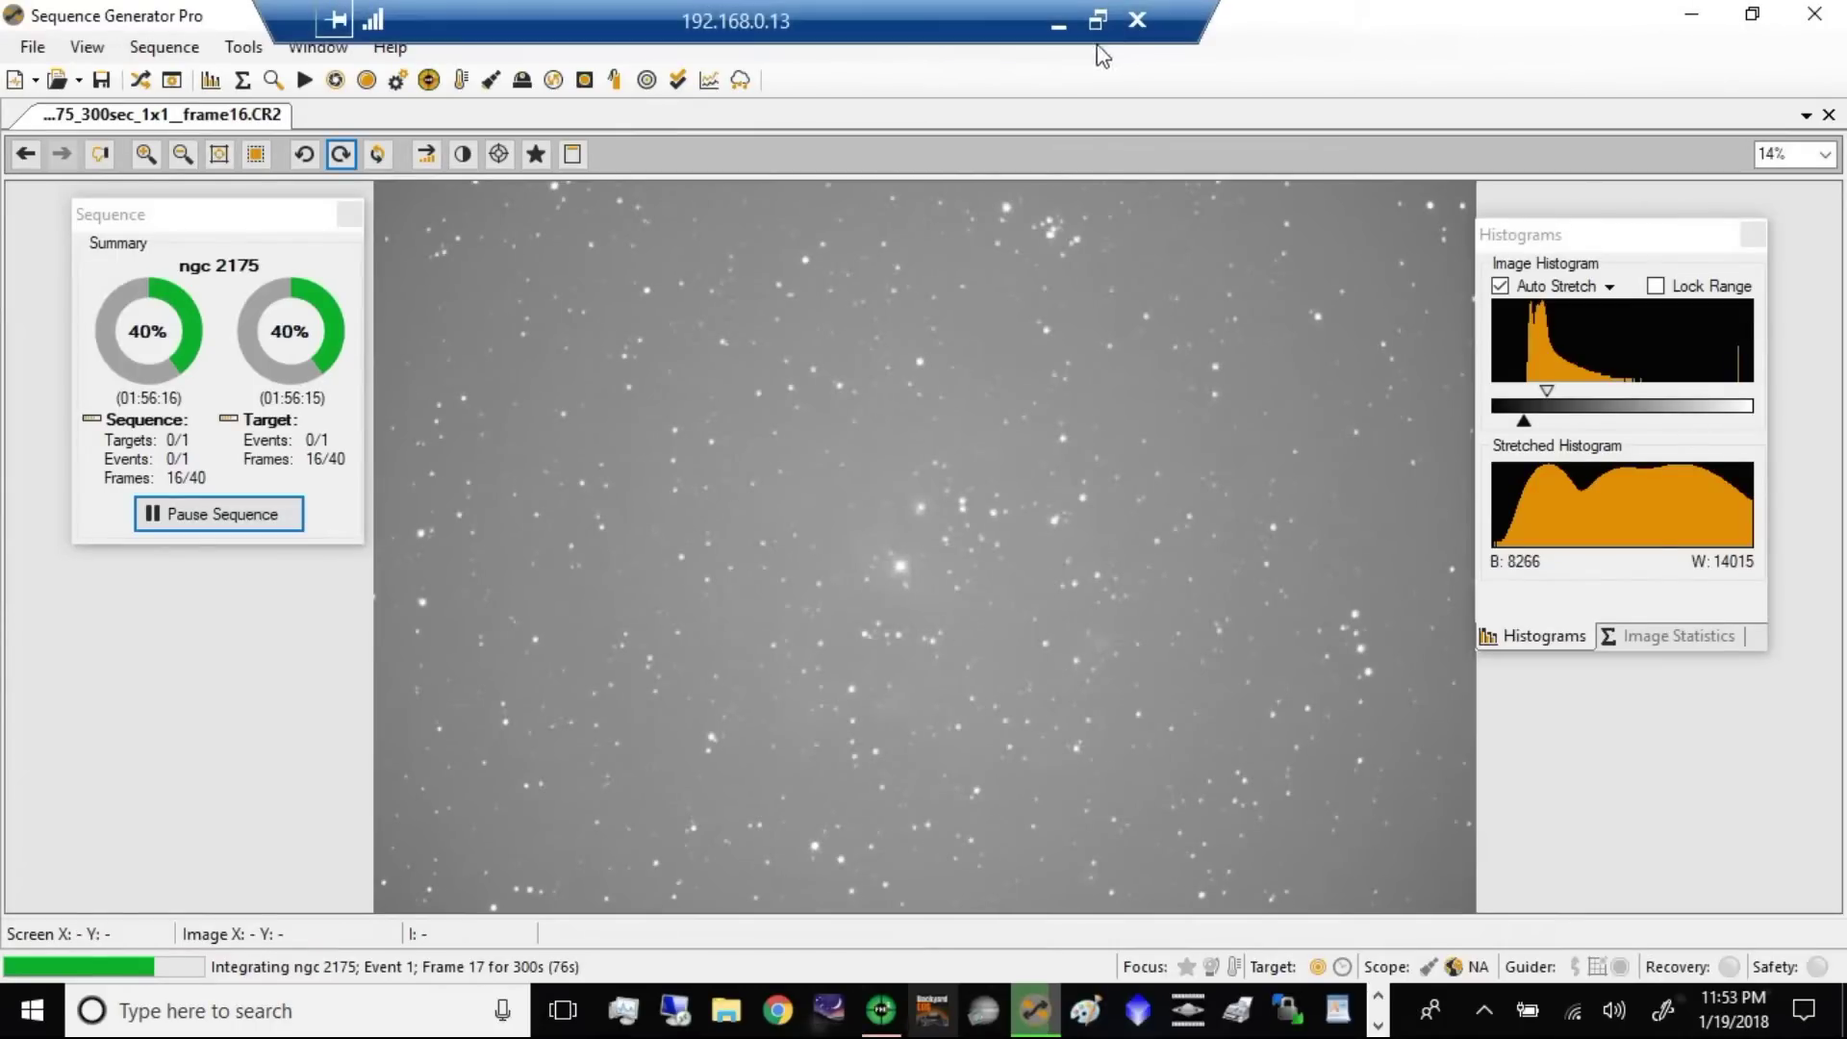
# Minimize the remote desktop session and pause the screen recording in Movavi Video Suite.
pyautogui.click(1058, 23)
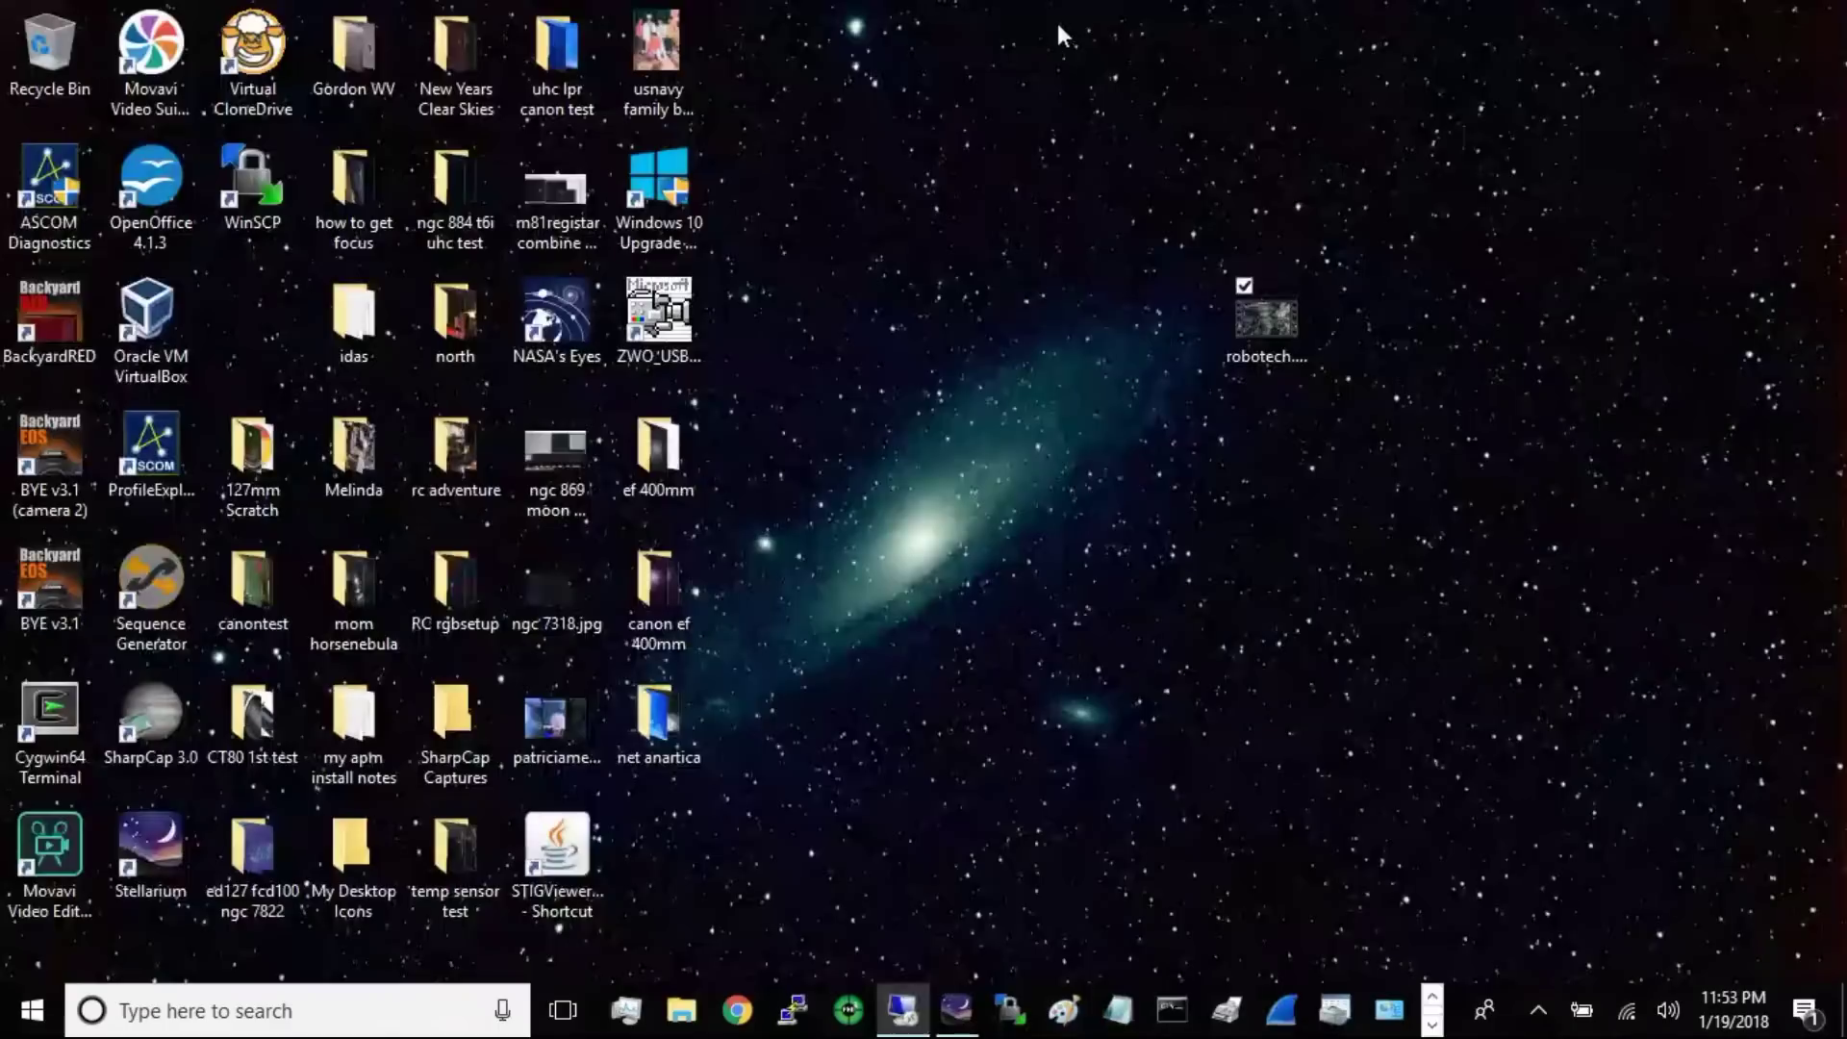
pyautogui.click(1432, 1025)
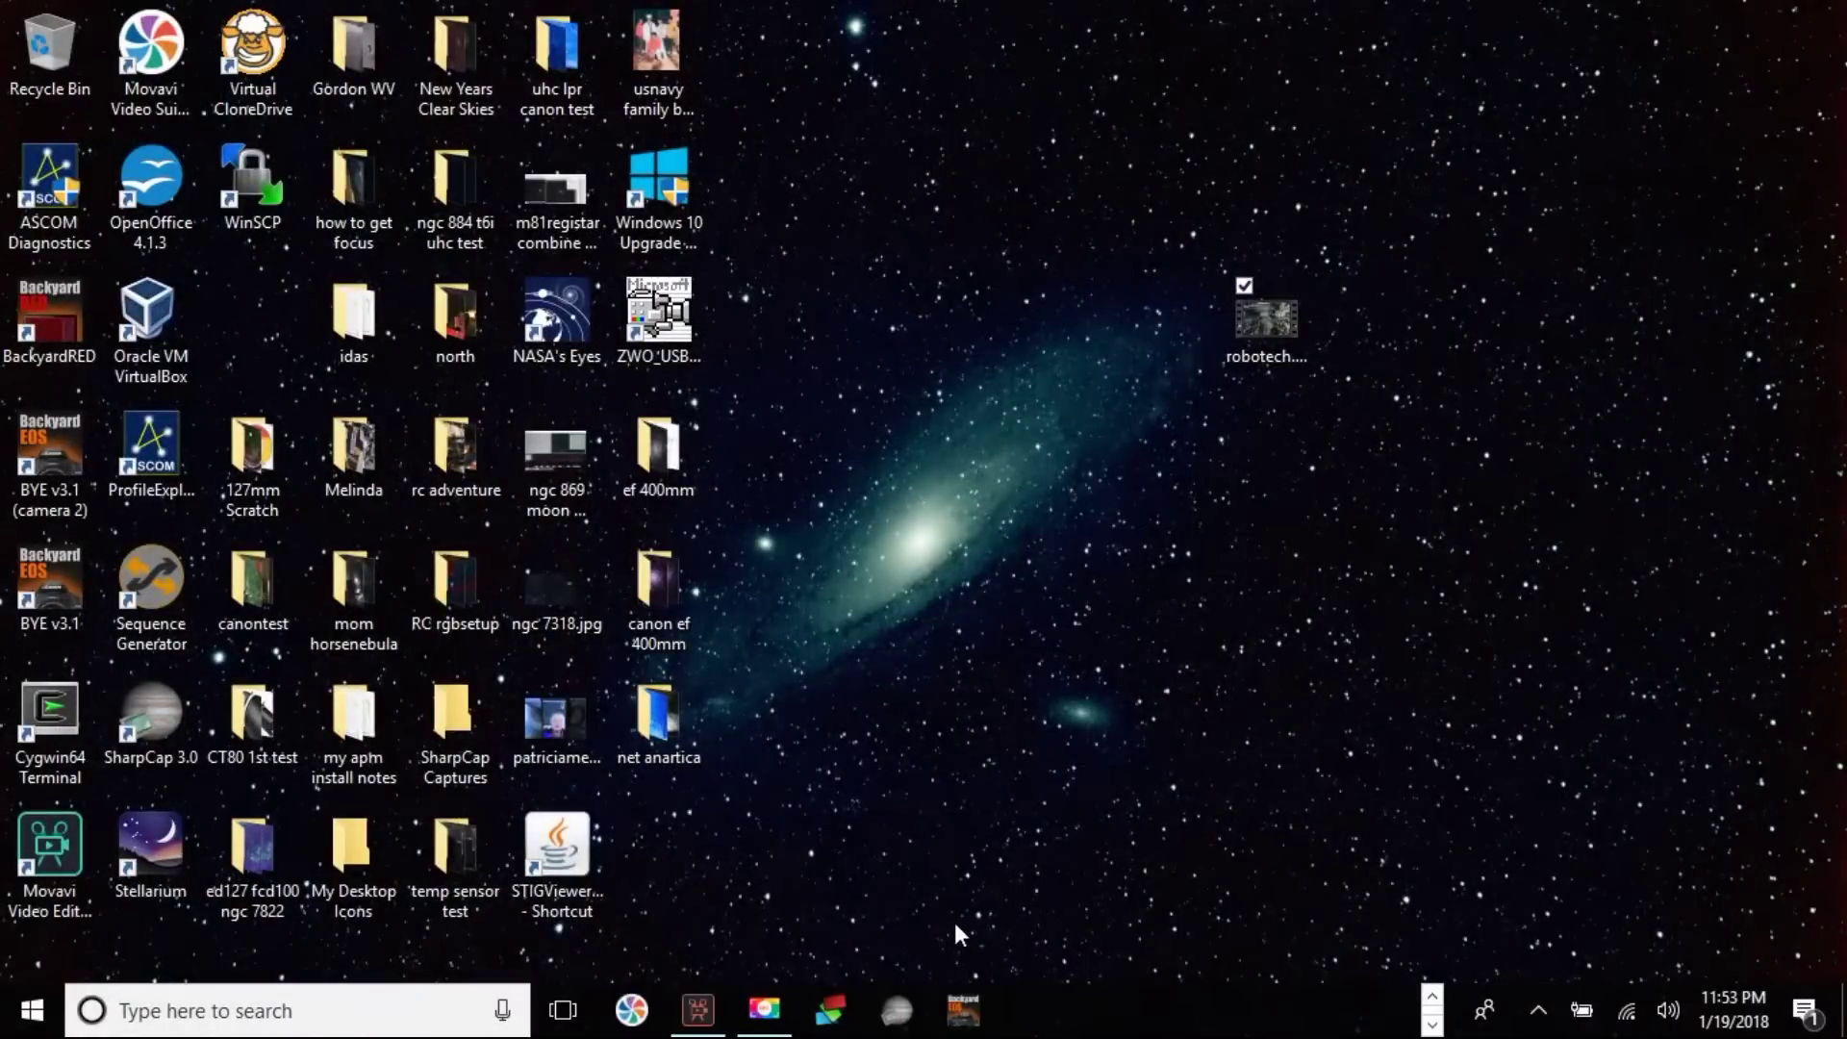
pyautogui.click(763, 1008)
pyautogui.click(687, 912)
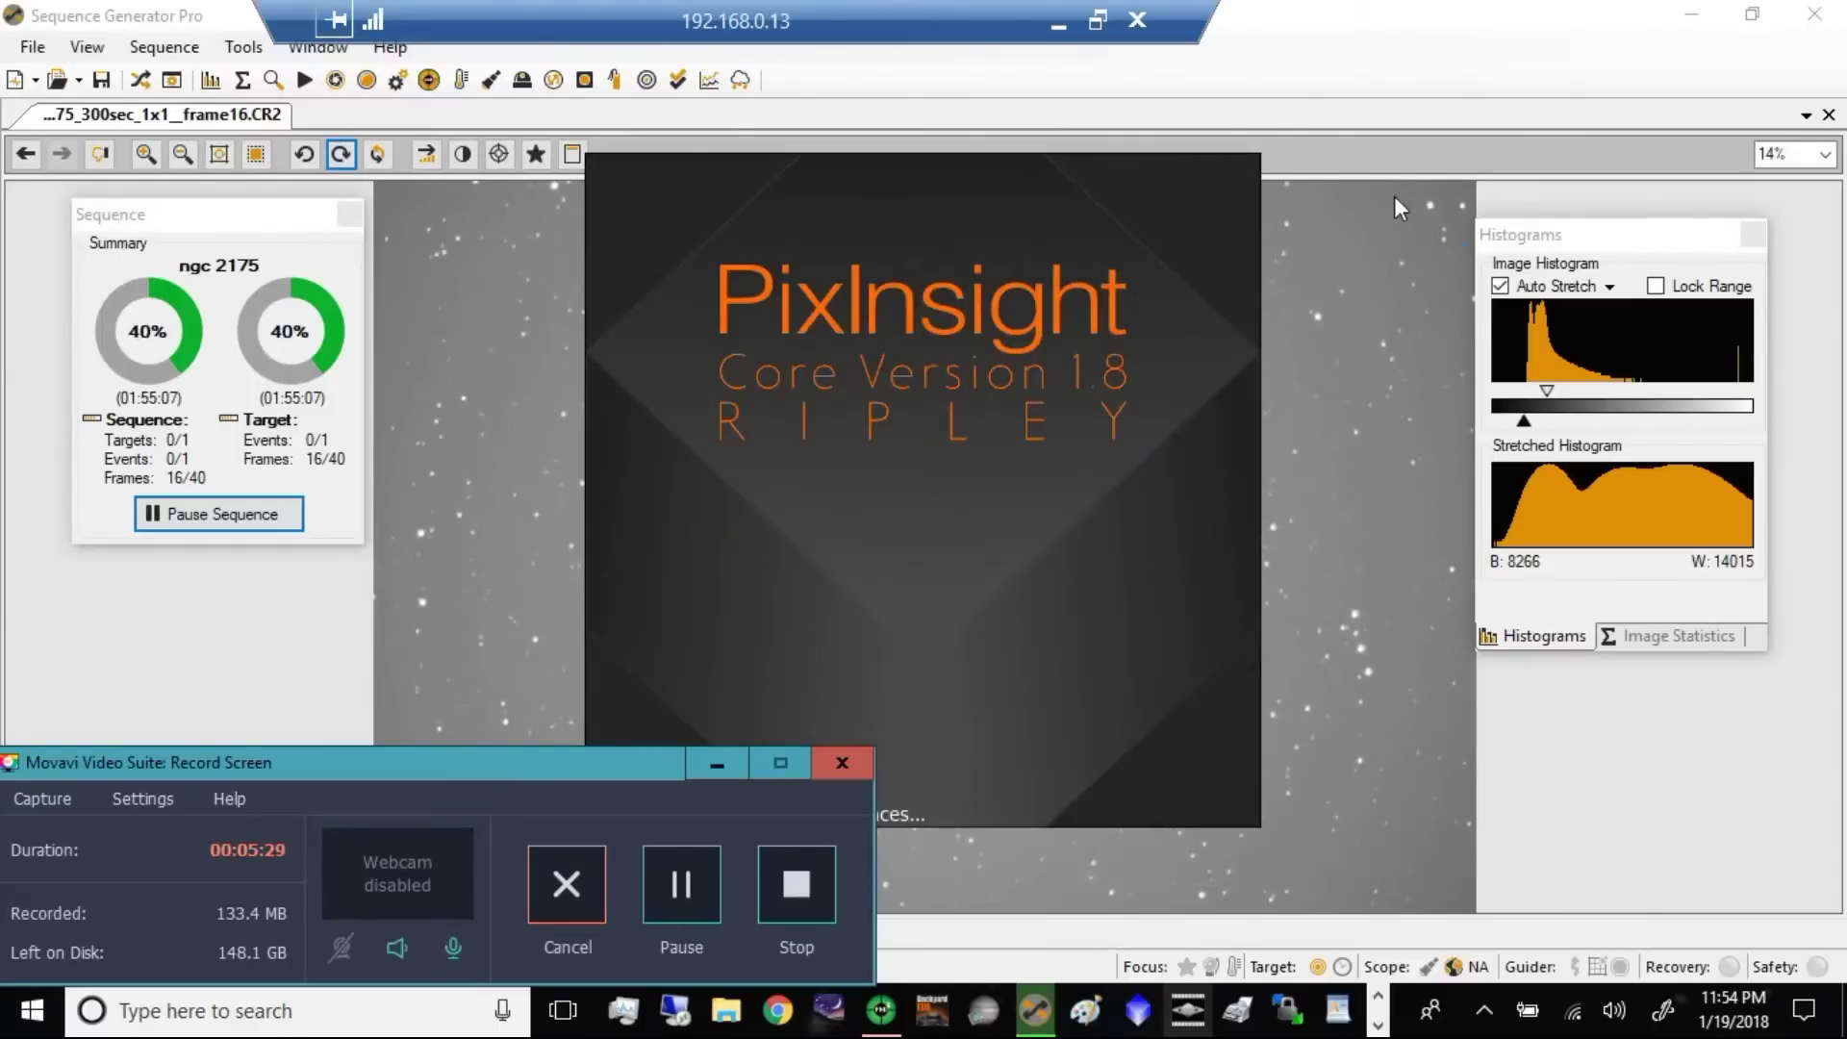
pyautogui.click(1687, 742)
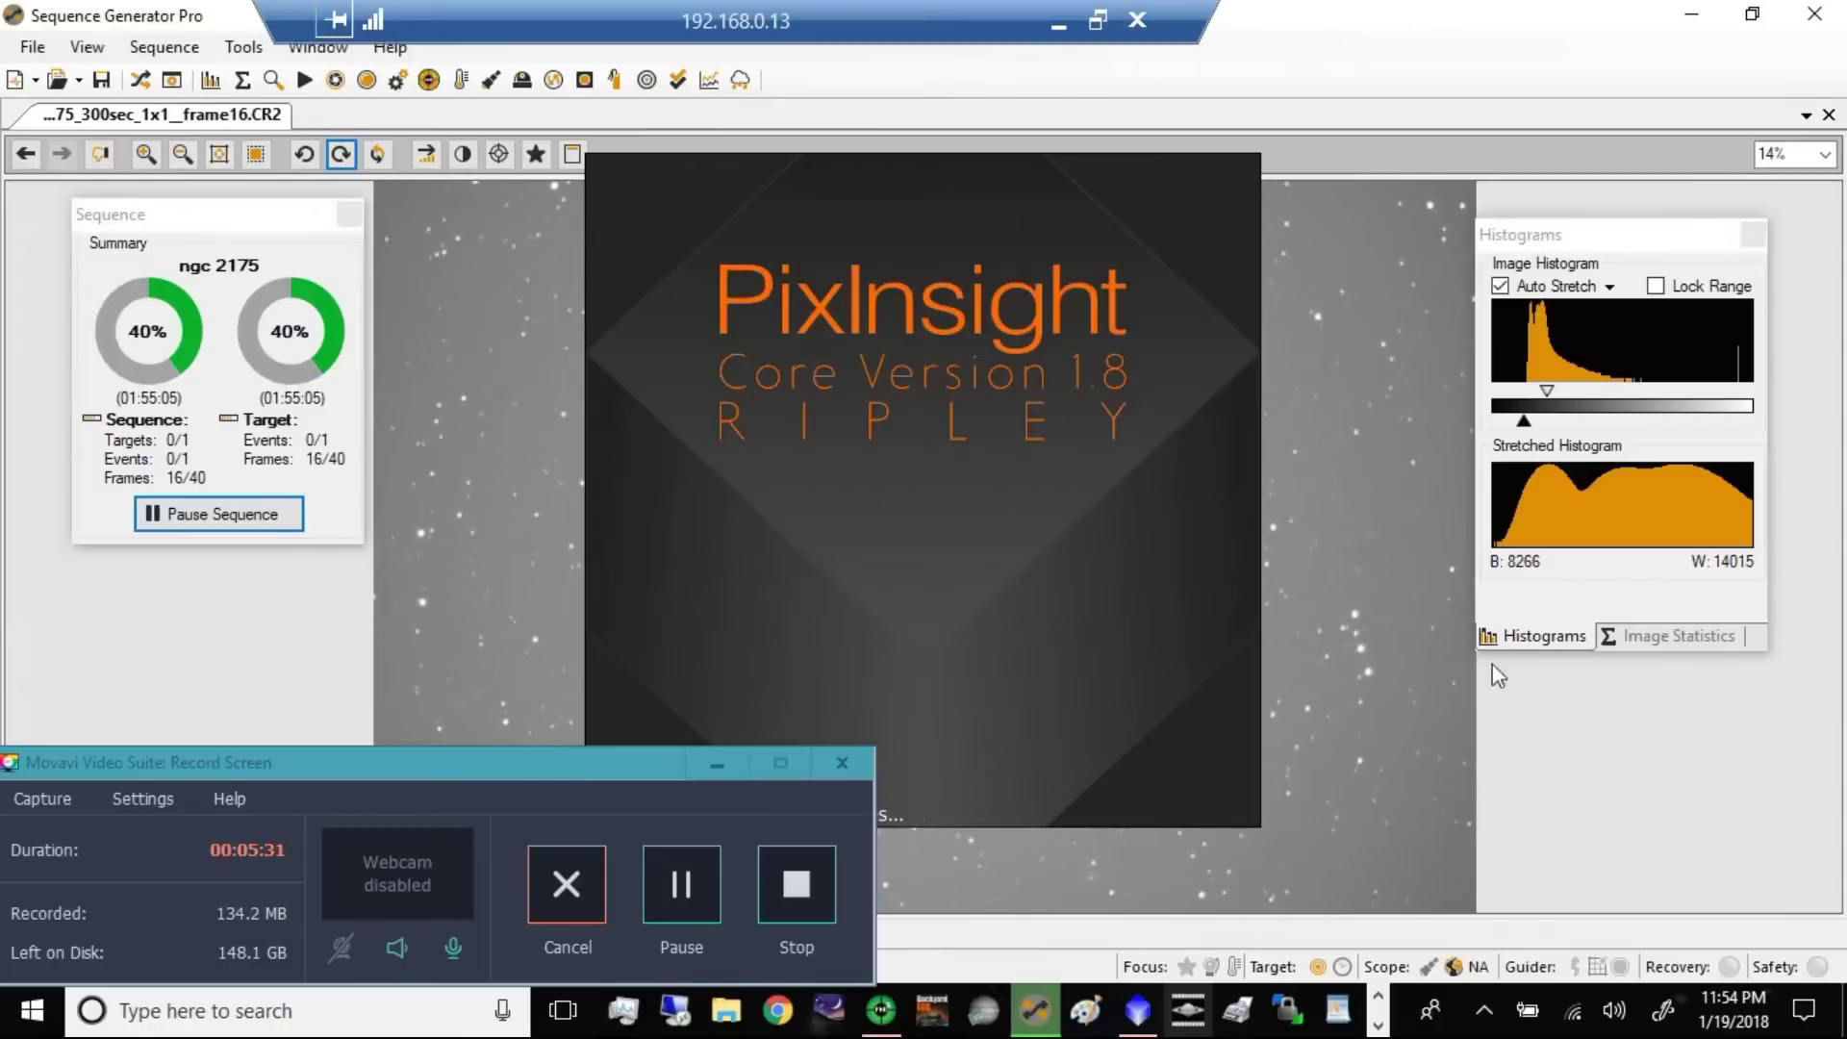
pyautogui.click(677, 904)
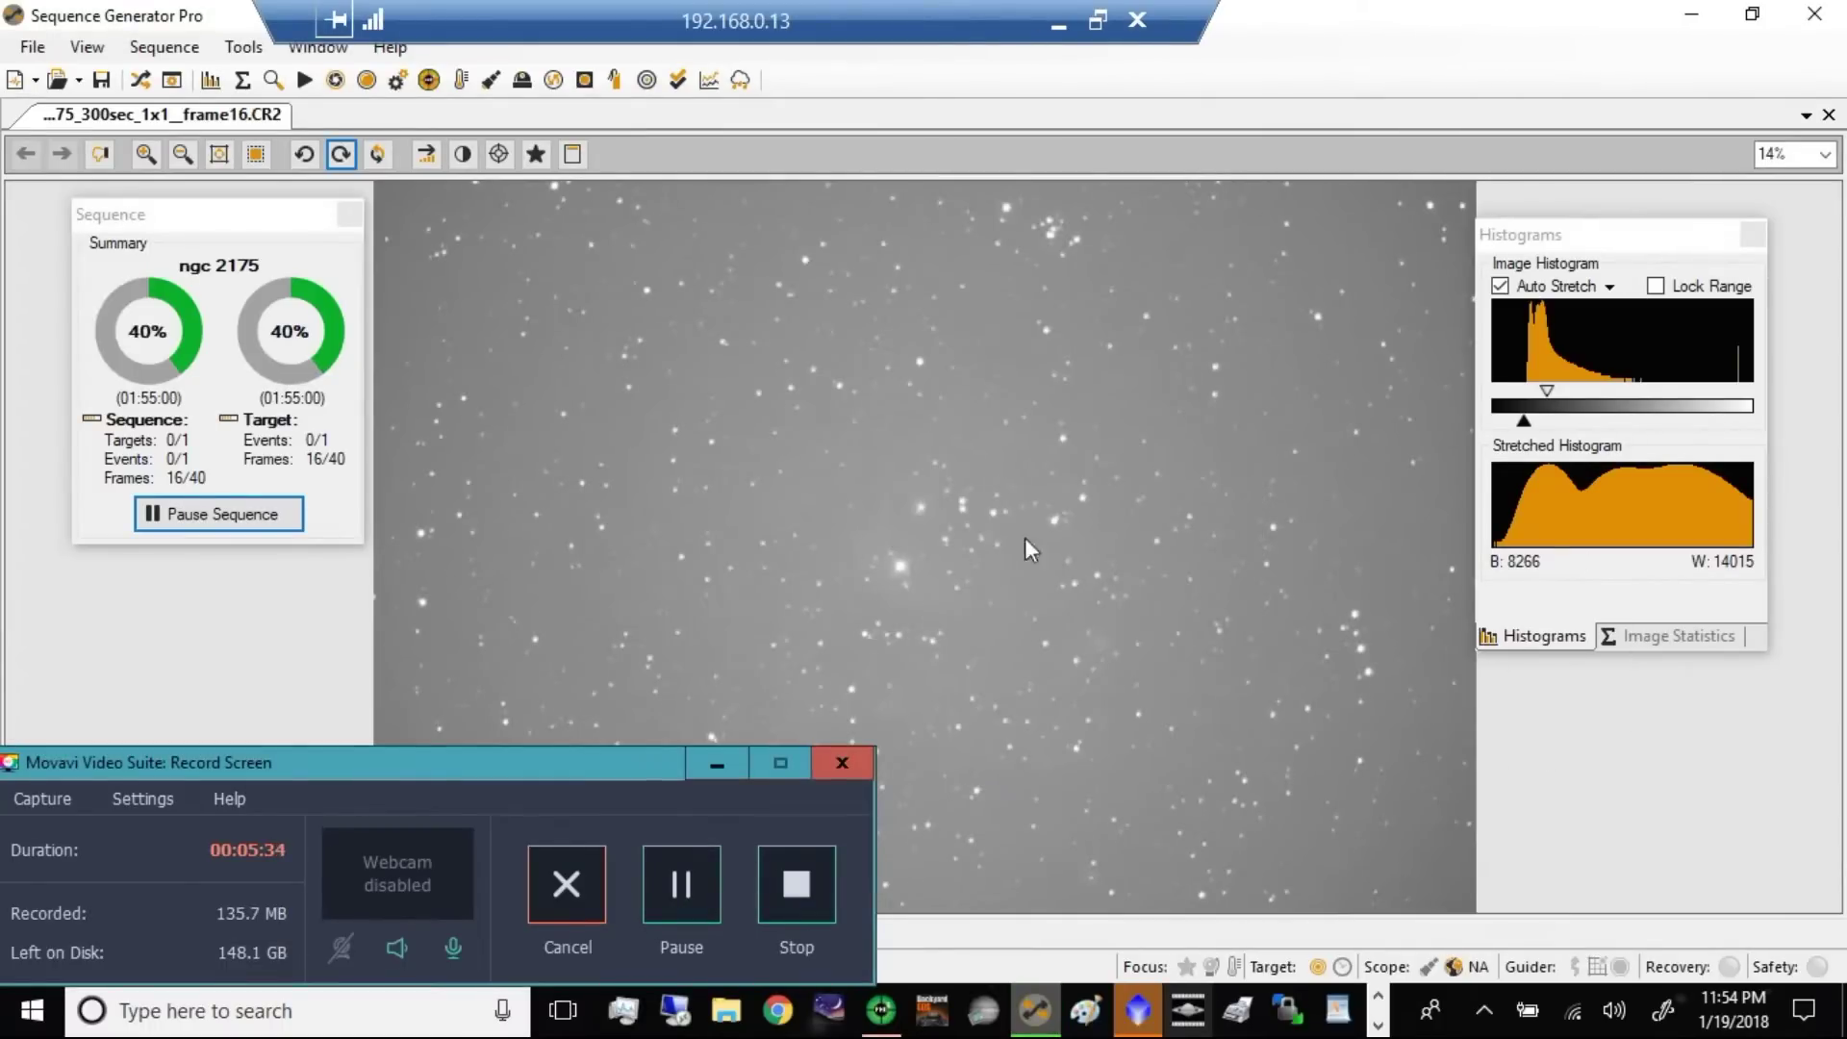
# Try to set the captured frame's auto stretch to Medium and pause the screen recording.
pyautogui.rightClick(1041, 459)
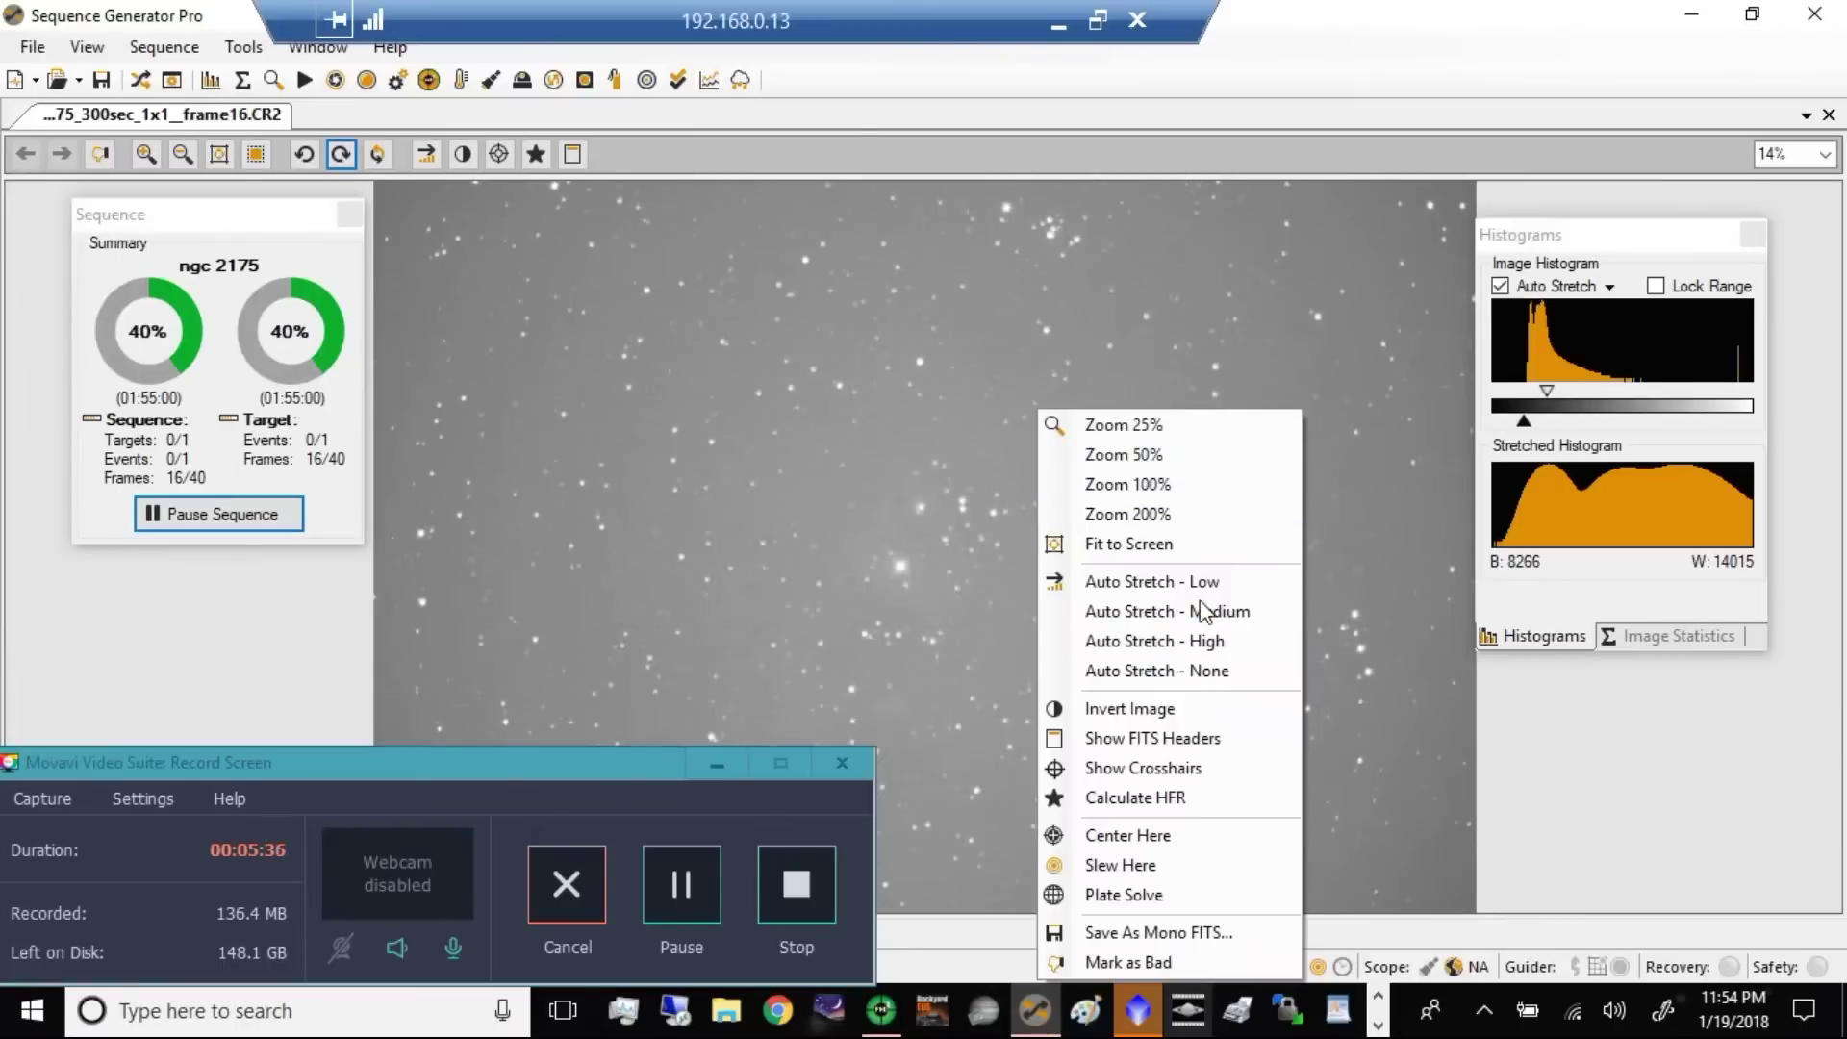
pyautogui.click(1200, 613)
pyautogui.rightClick(991, 464)
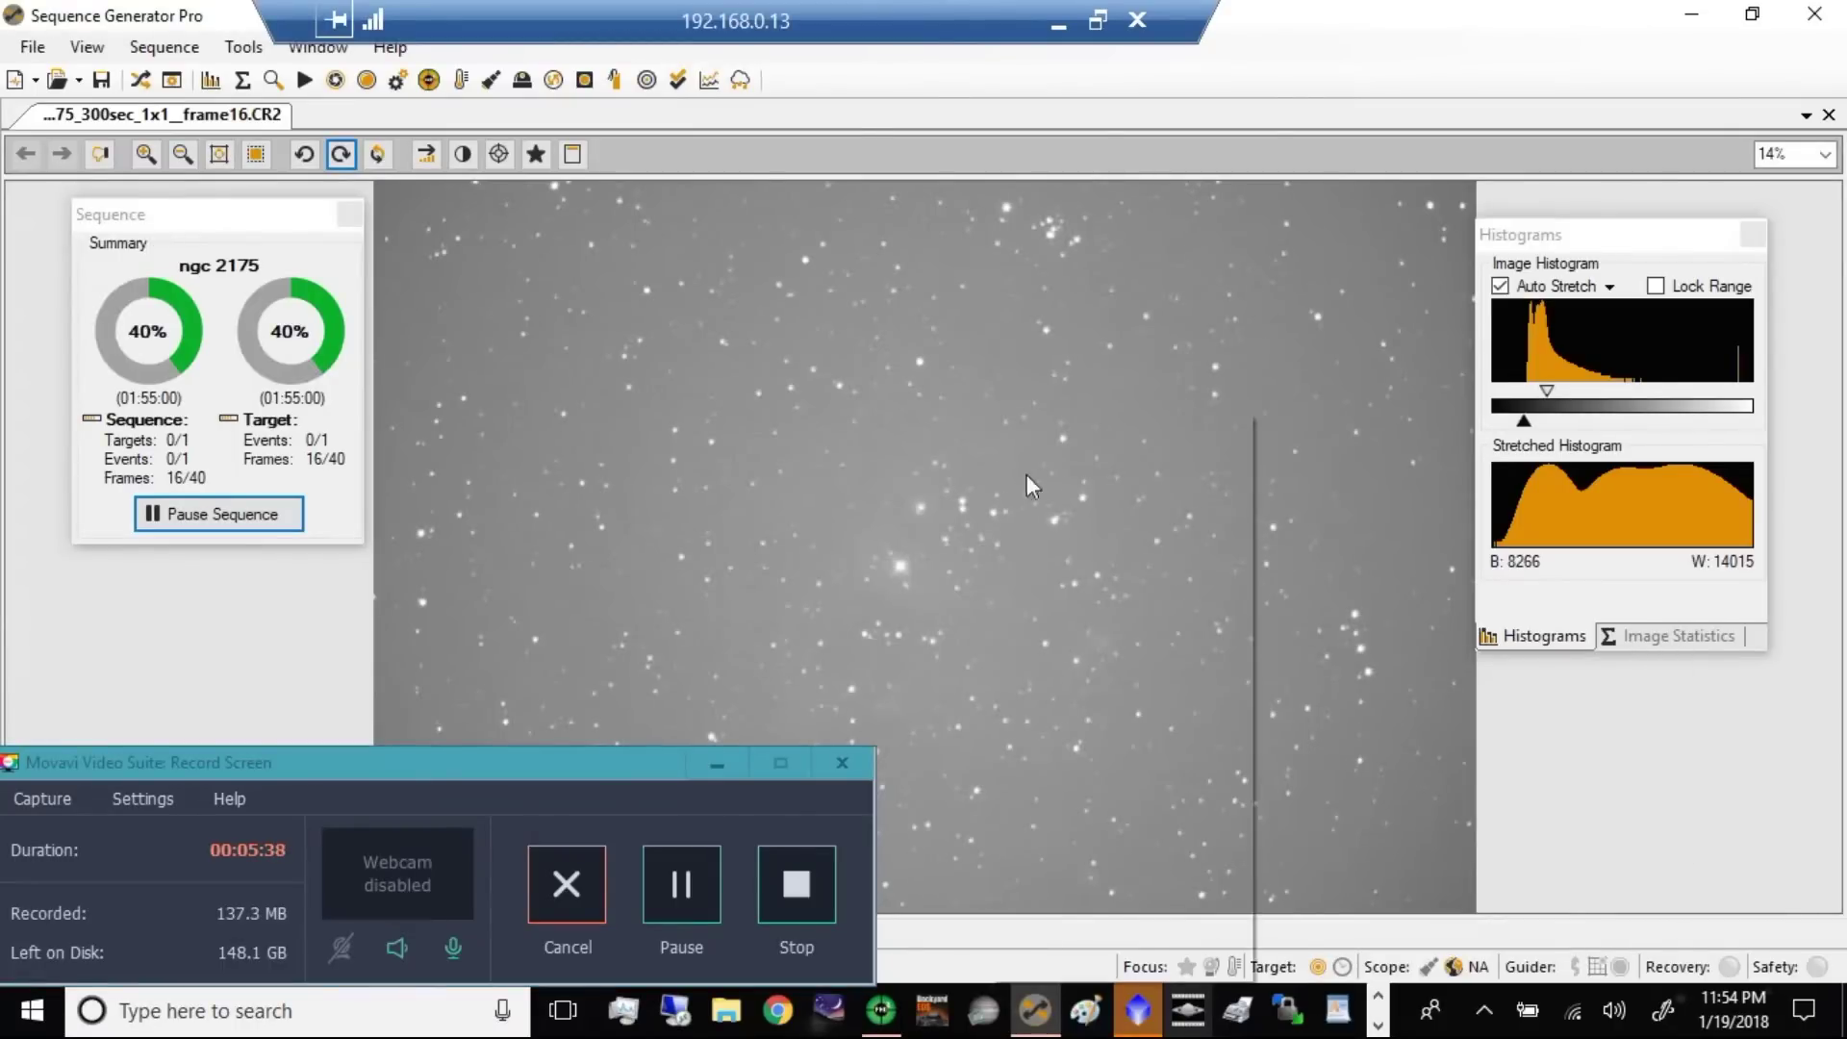
pyautogui.click(744, 806)
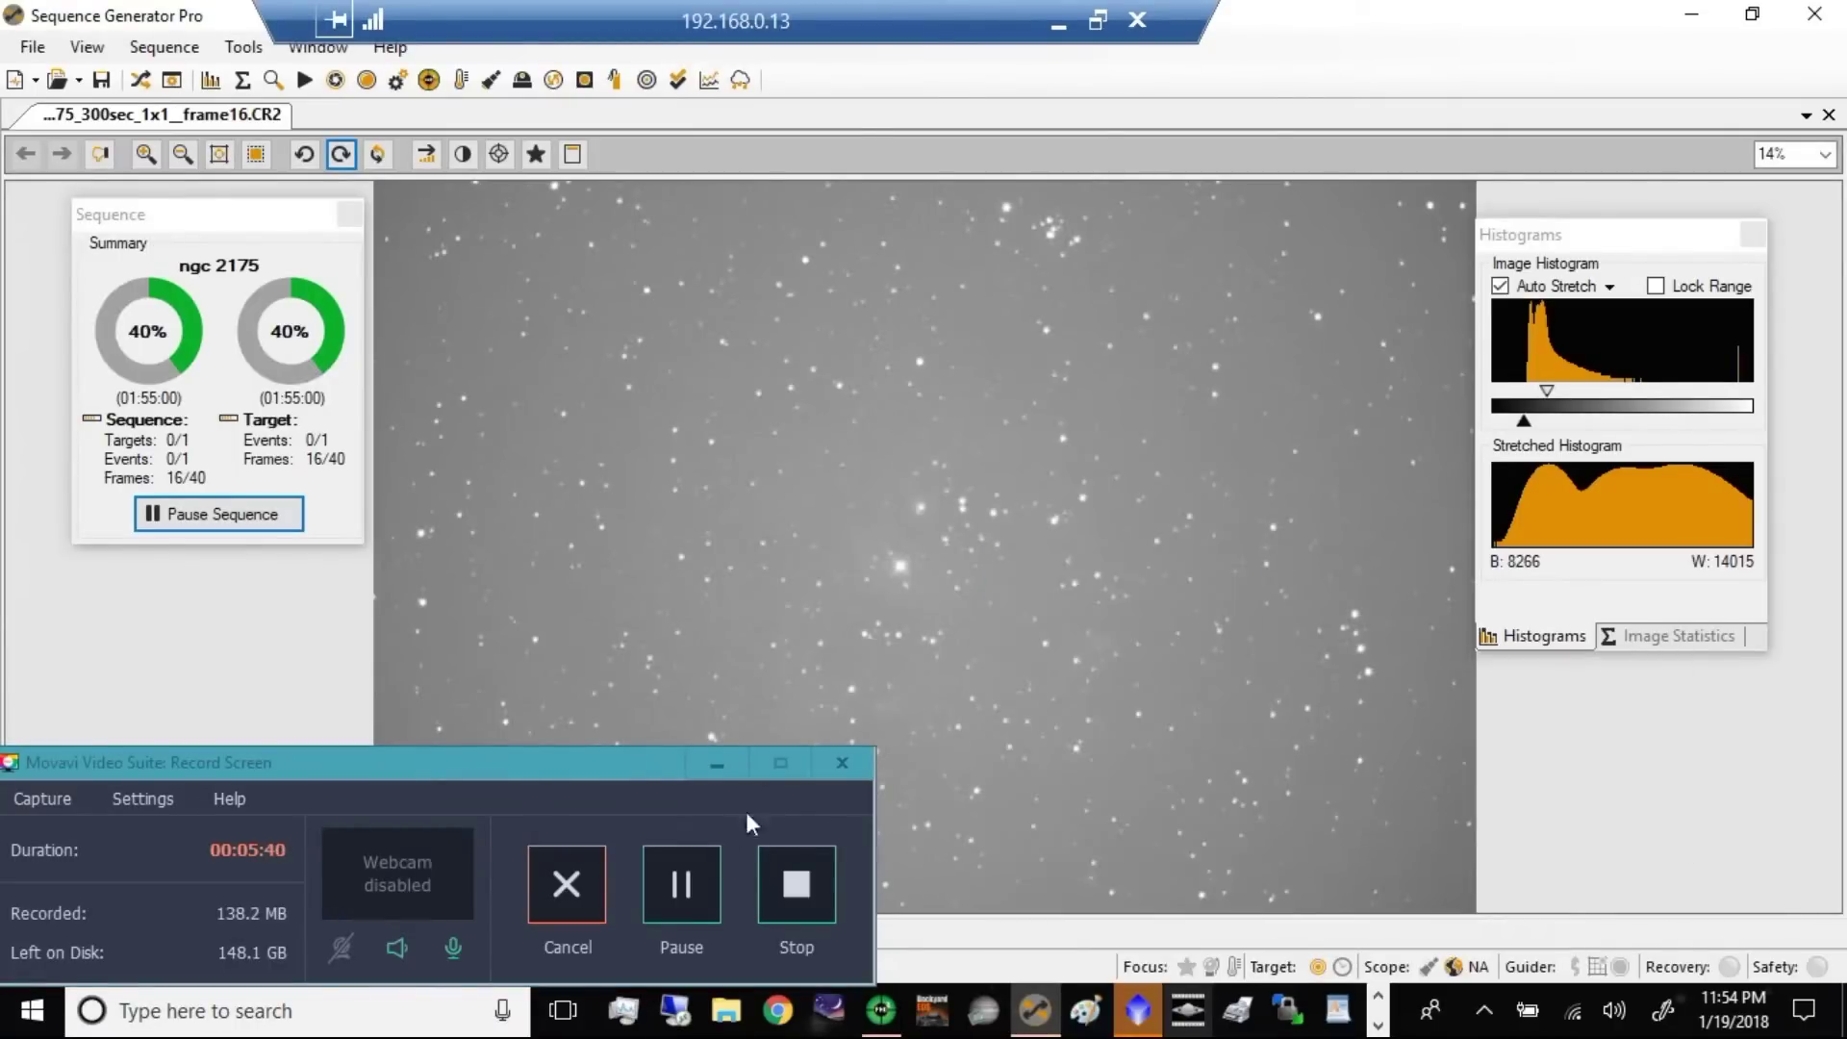
pyautogui.click(693, 884)
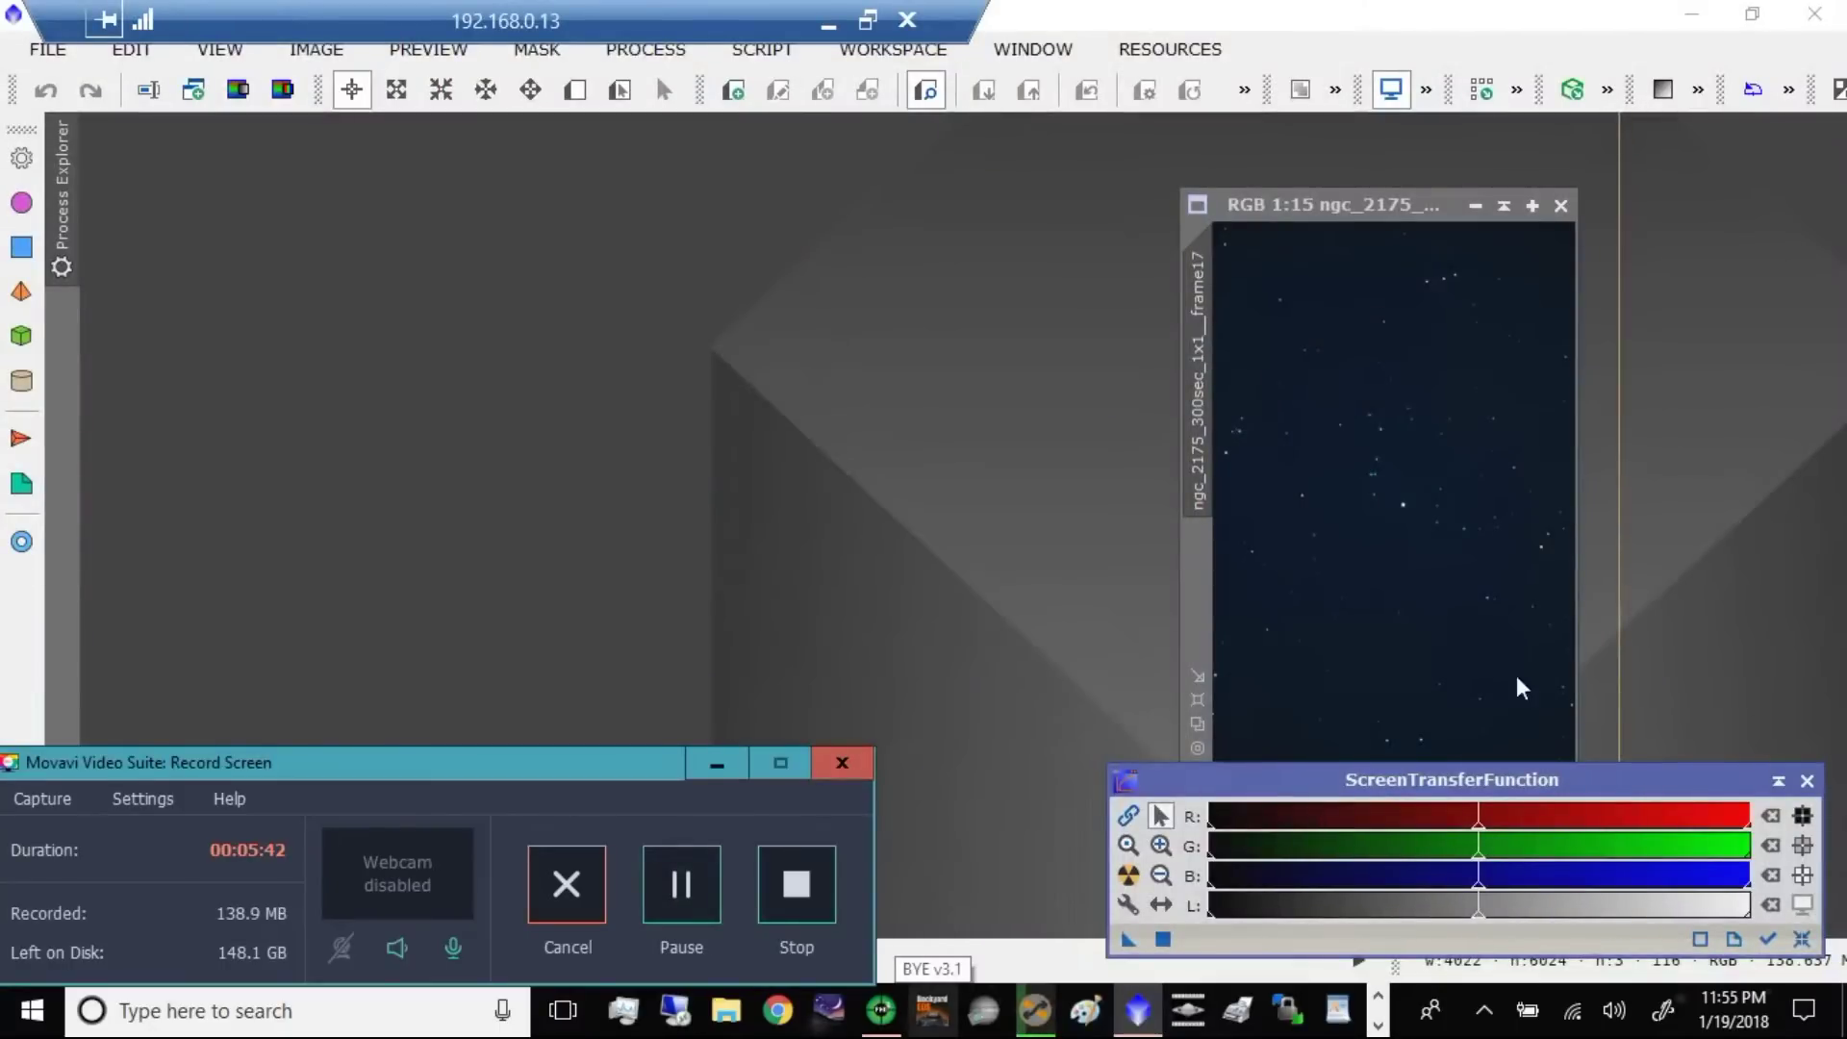
# In PixInsight, auto-stretch the ngc_2175 frame17 image with ScreenTransferFunction.
pyautogui.click(1365, 215)
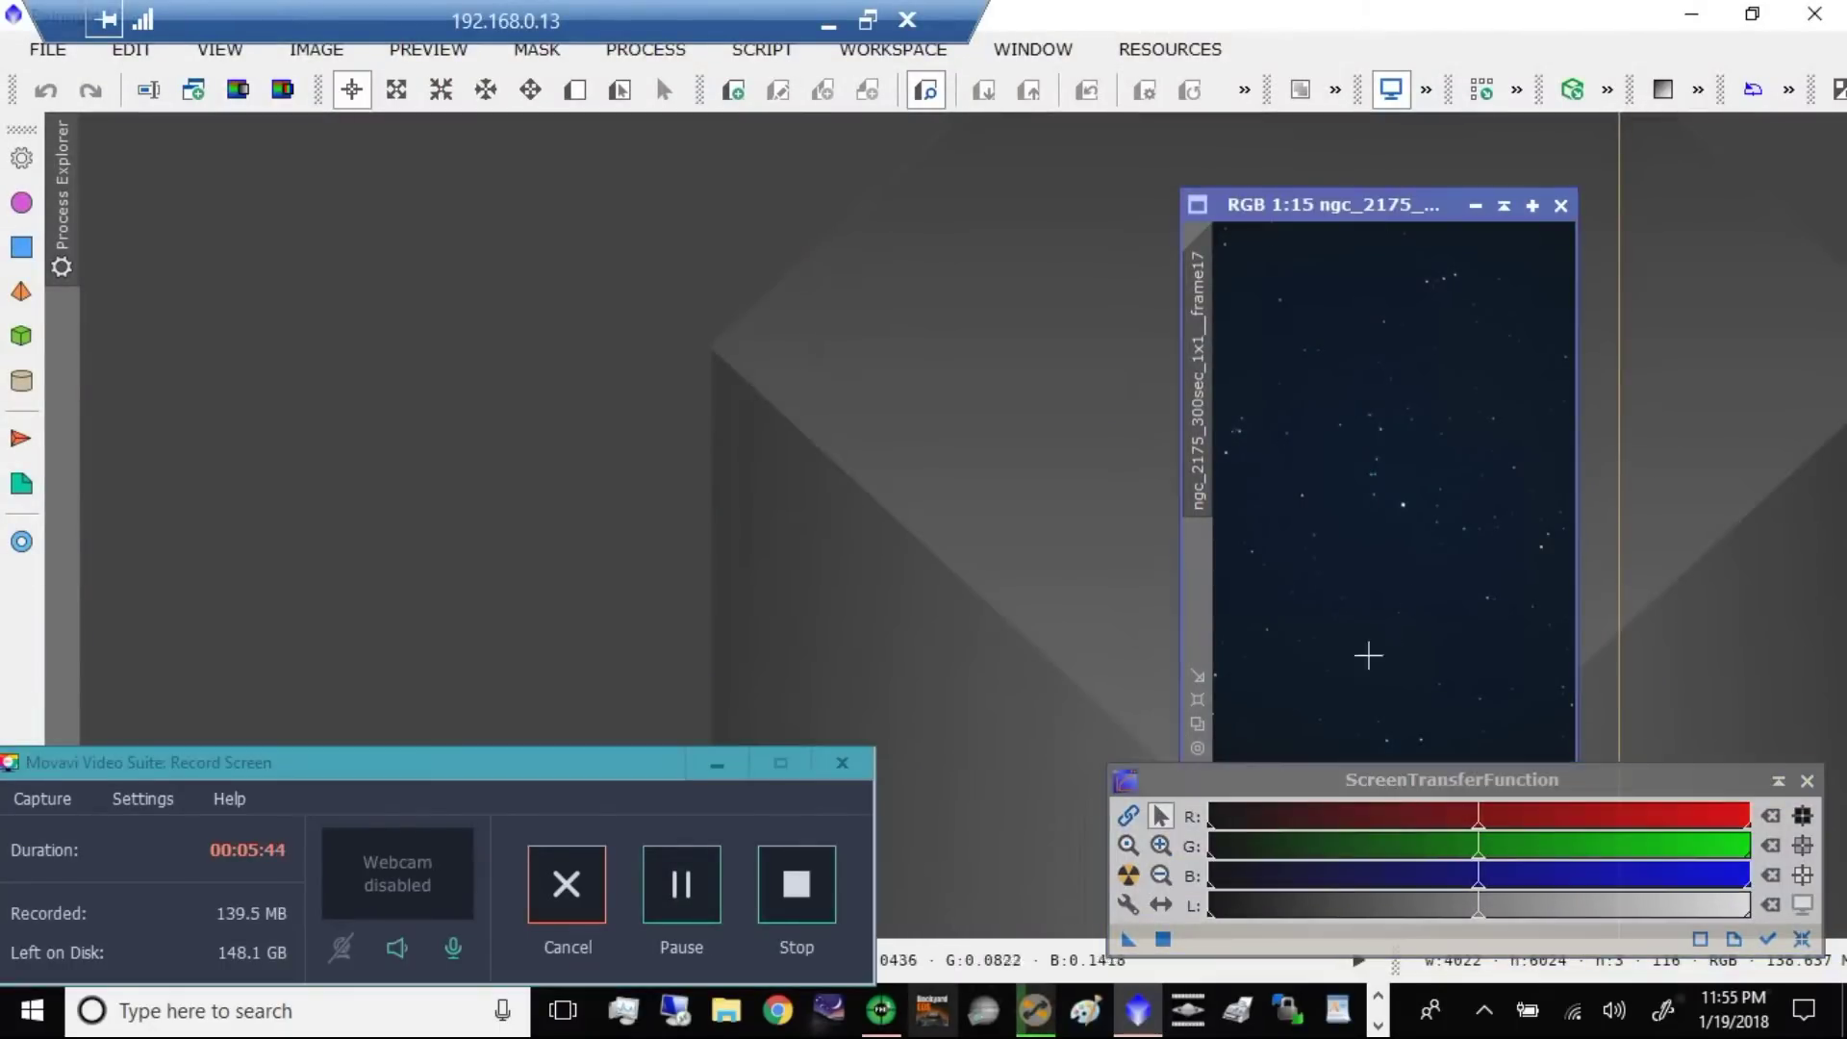
pyautogui.click(1130, 875)
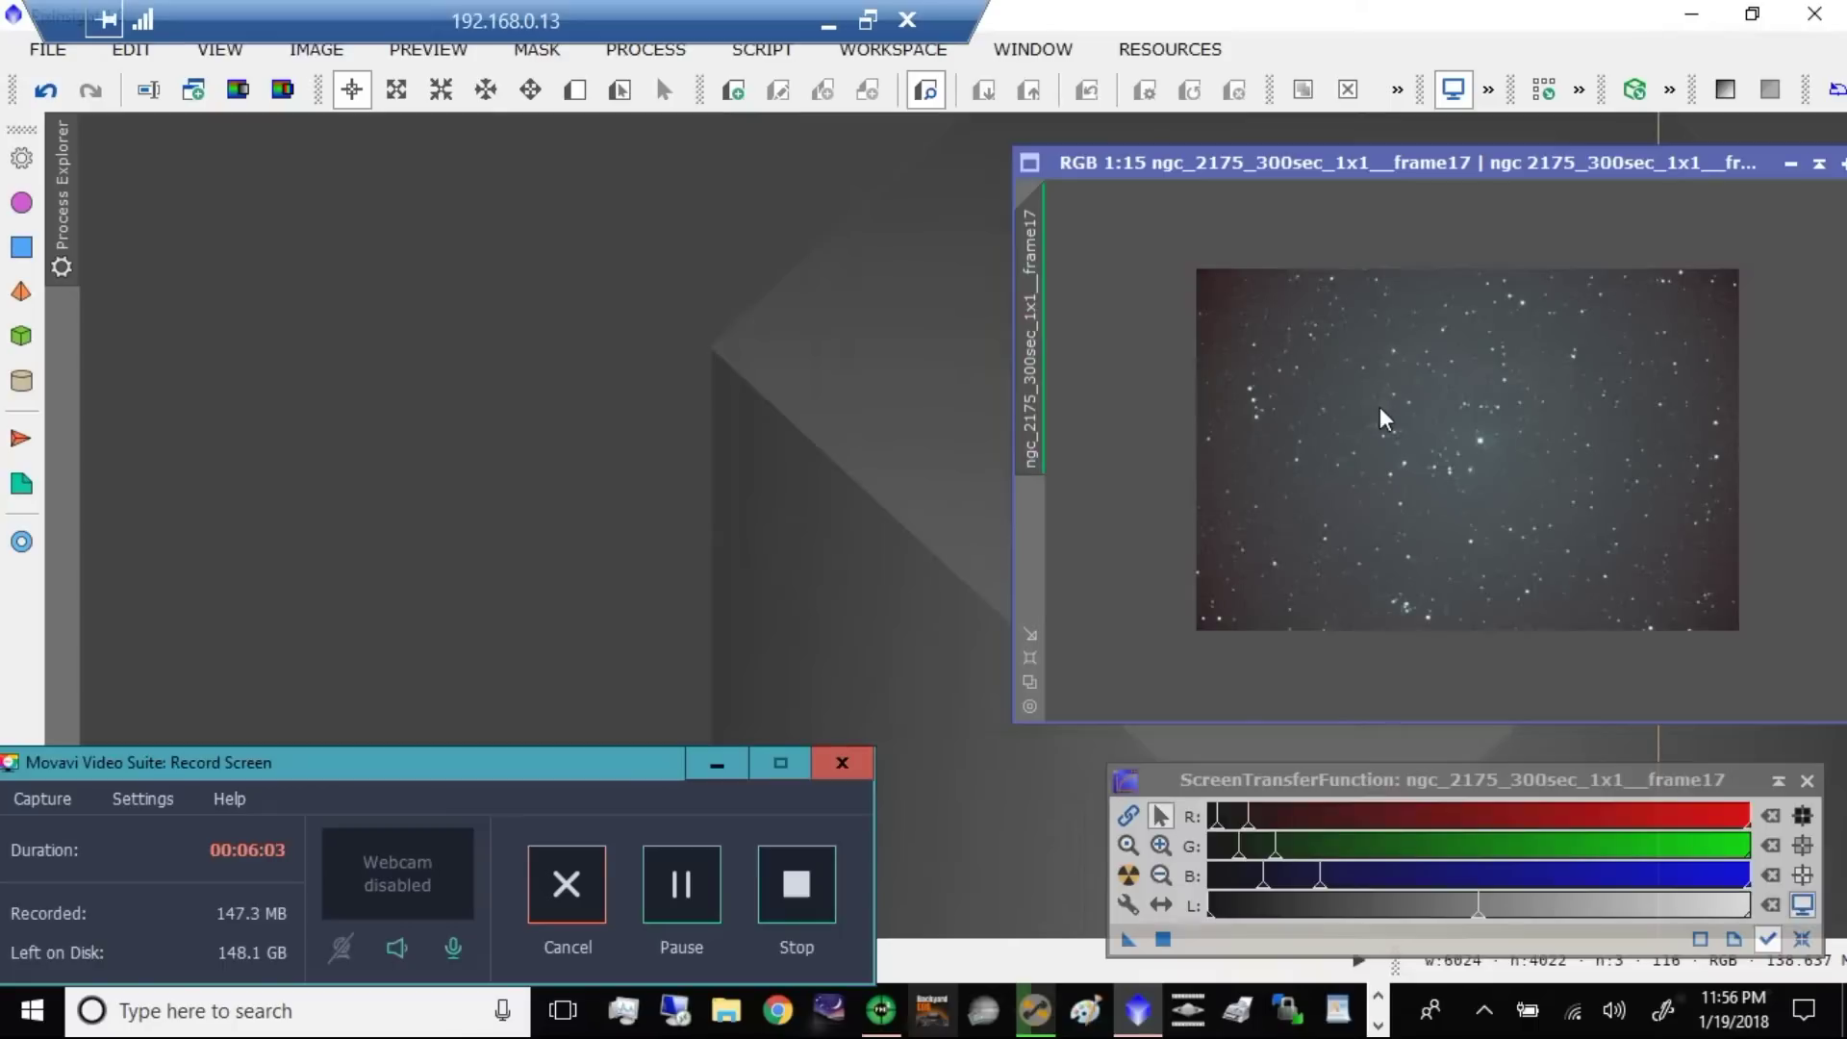
pyautogui.click(690, 904)
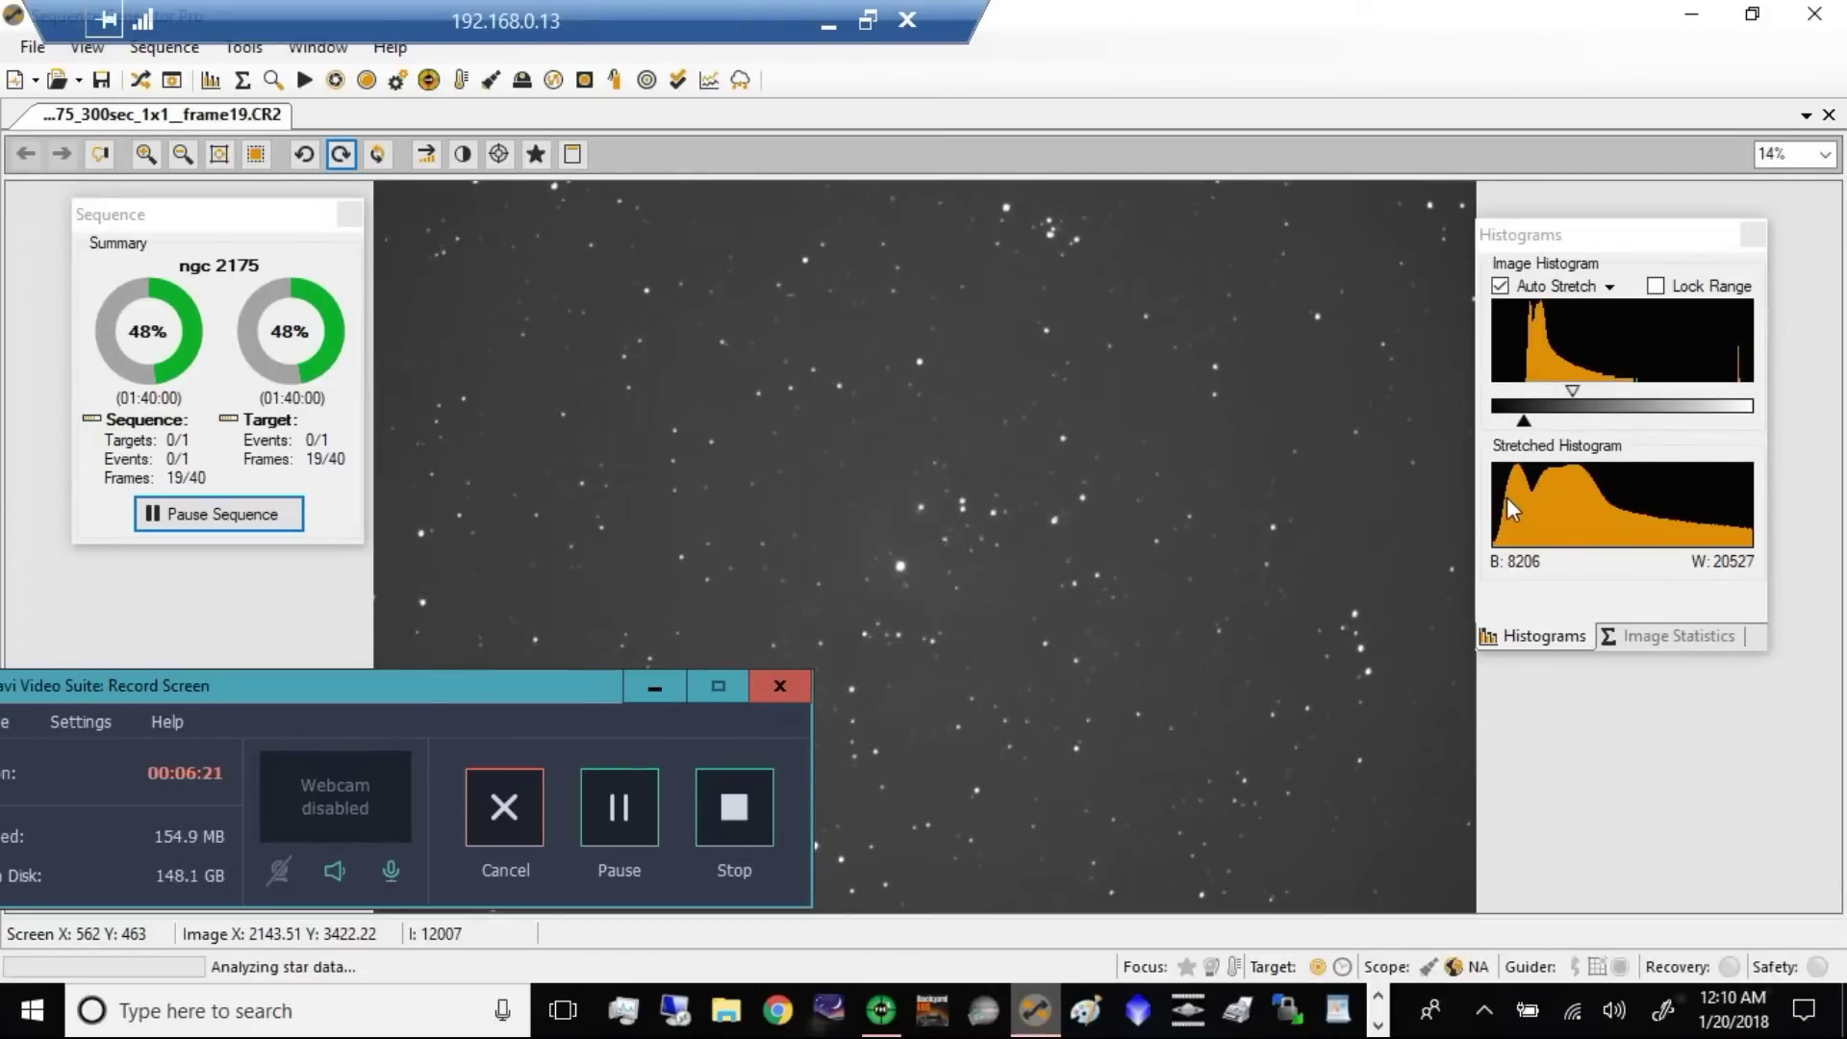
# In Sequence Generator Pro, show the image statistics and examine the frame's Half Flux Radius and Median.
pyautogui.click(1631, 642)
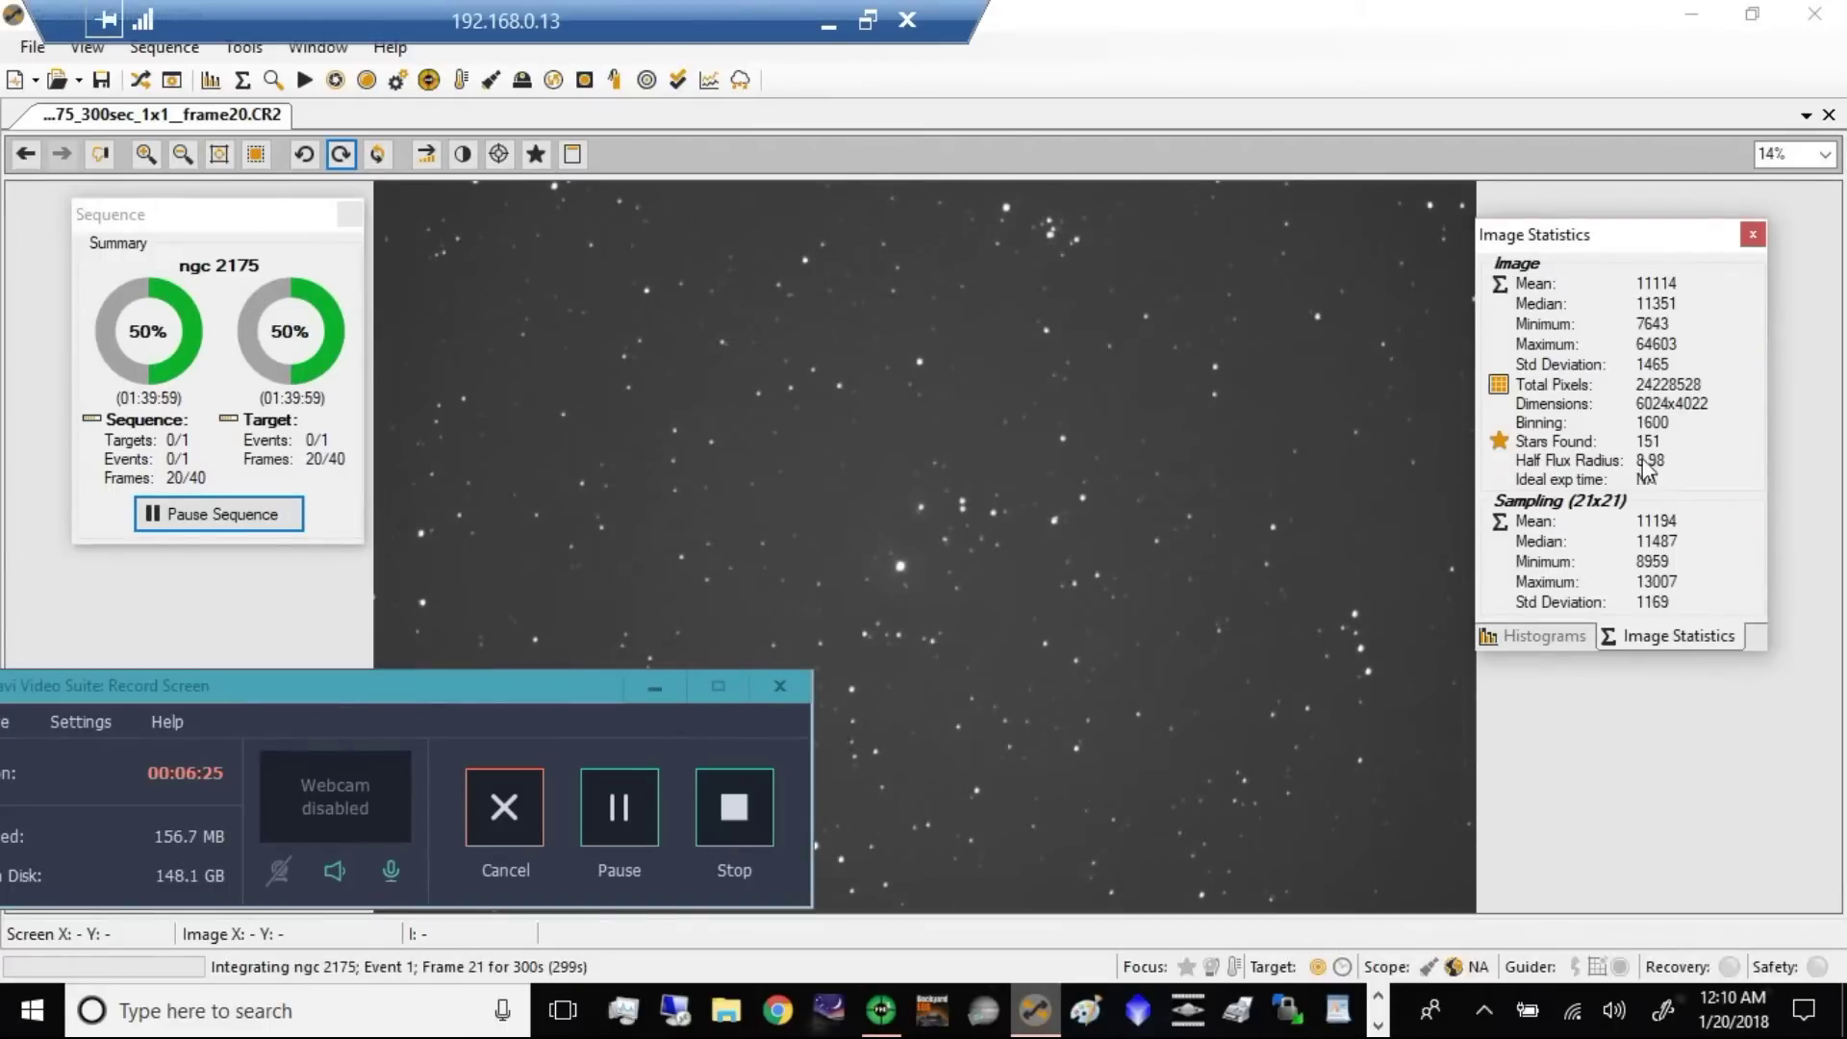
pyautogui.moveTo(1652, 463)
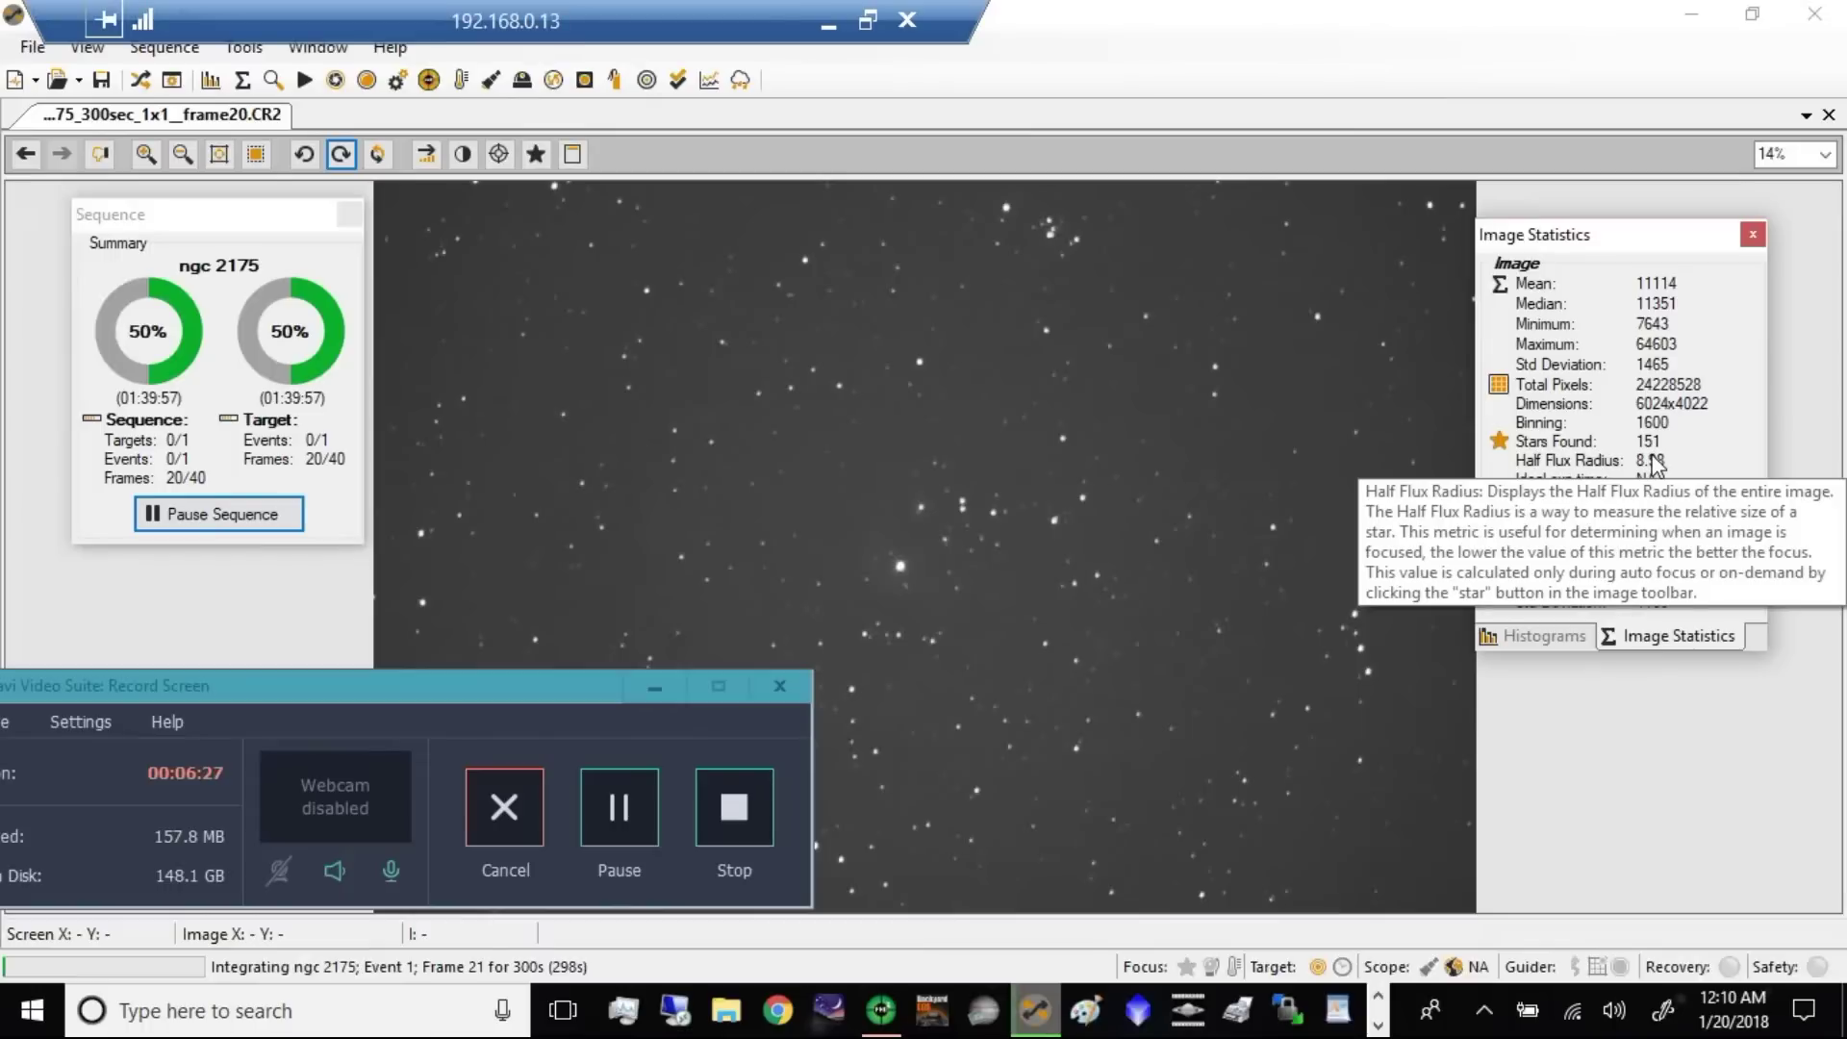
pyautogui.moveTo(1653, 306)
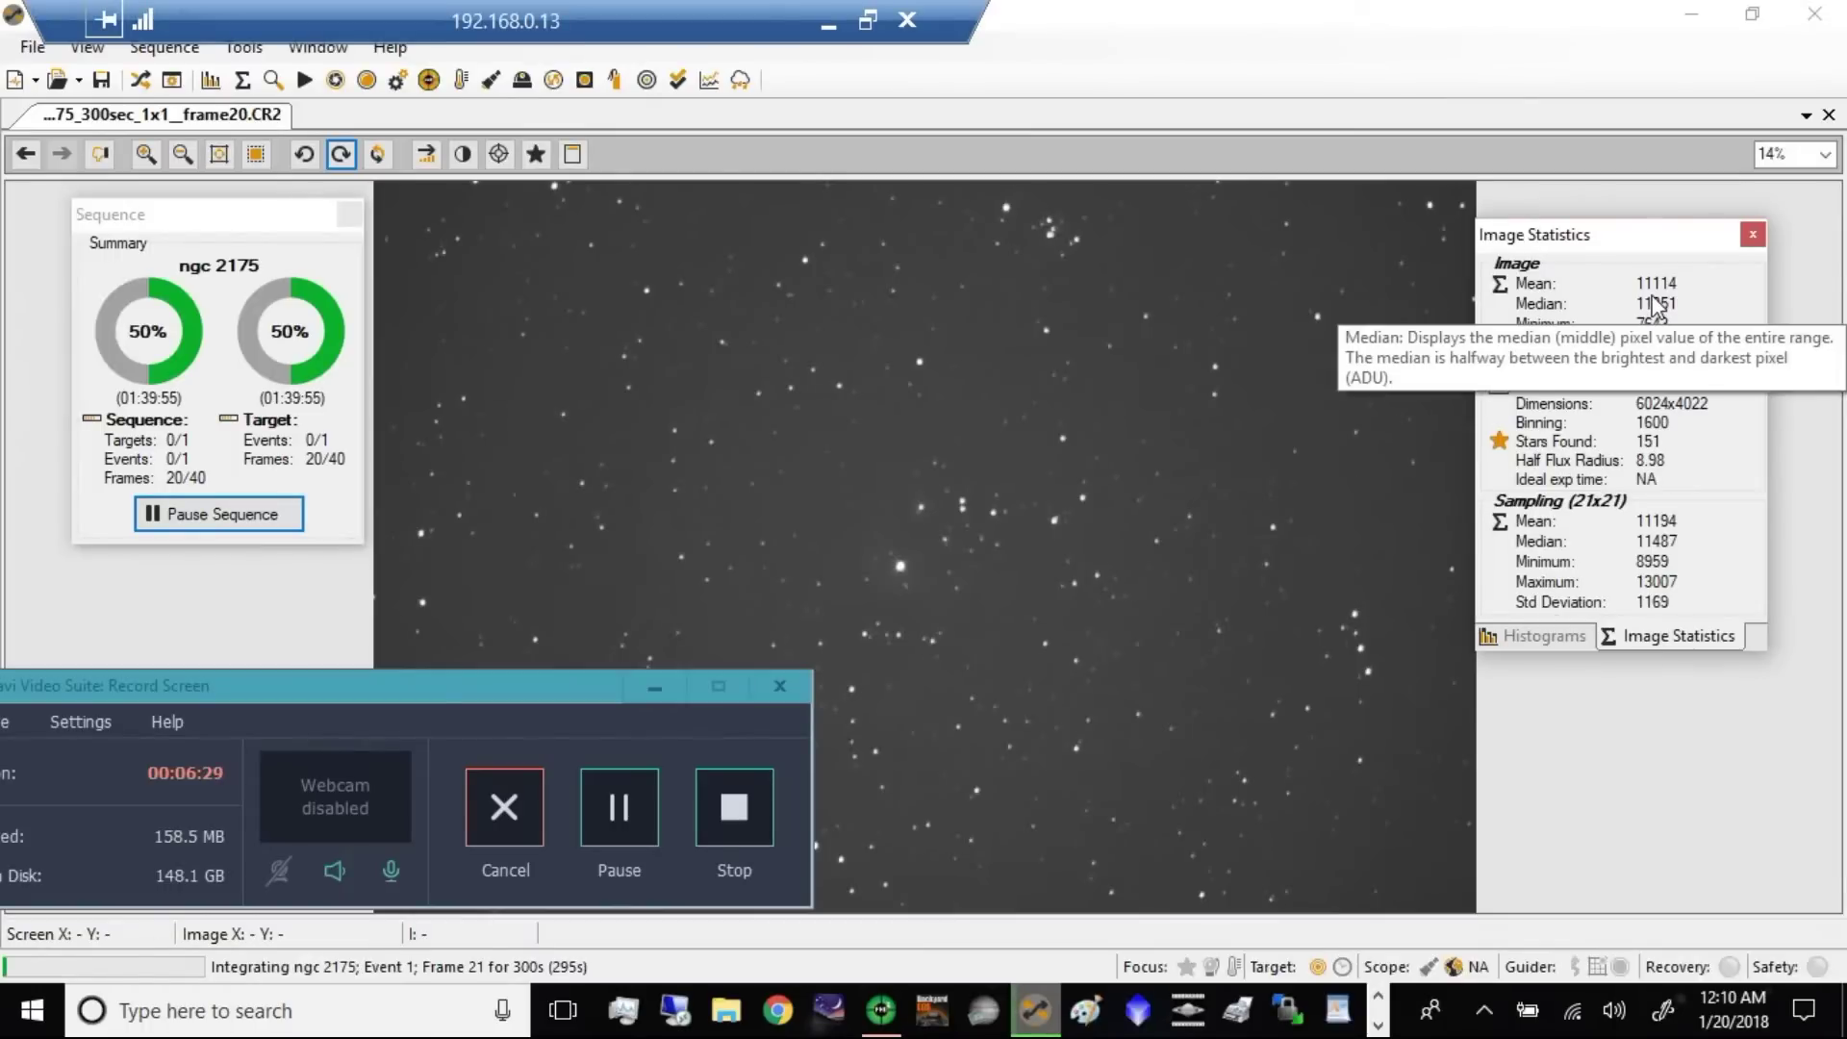